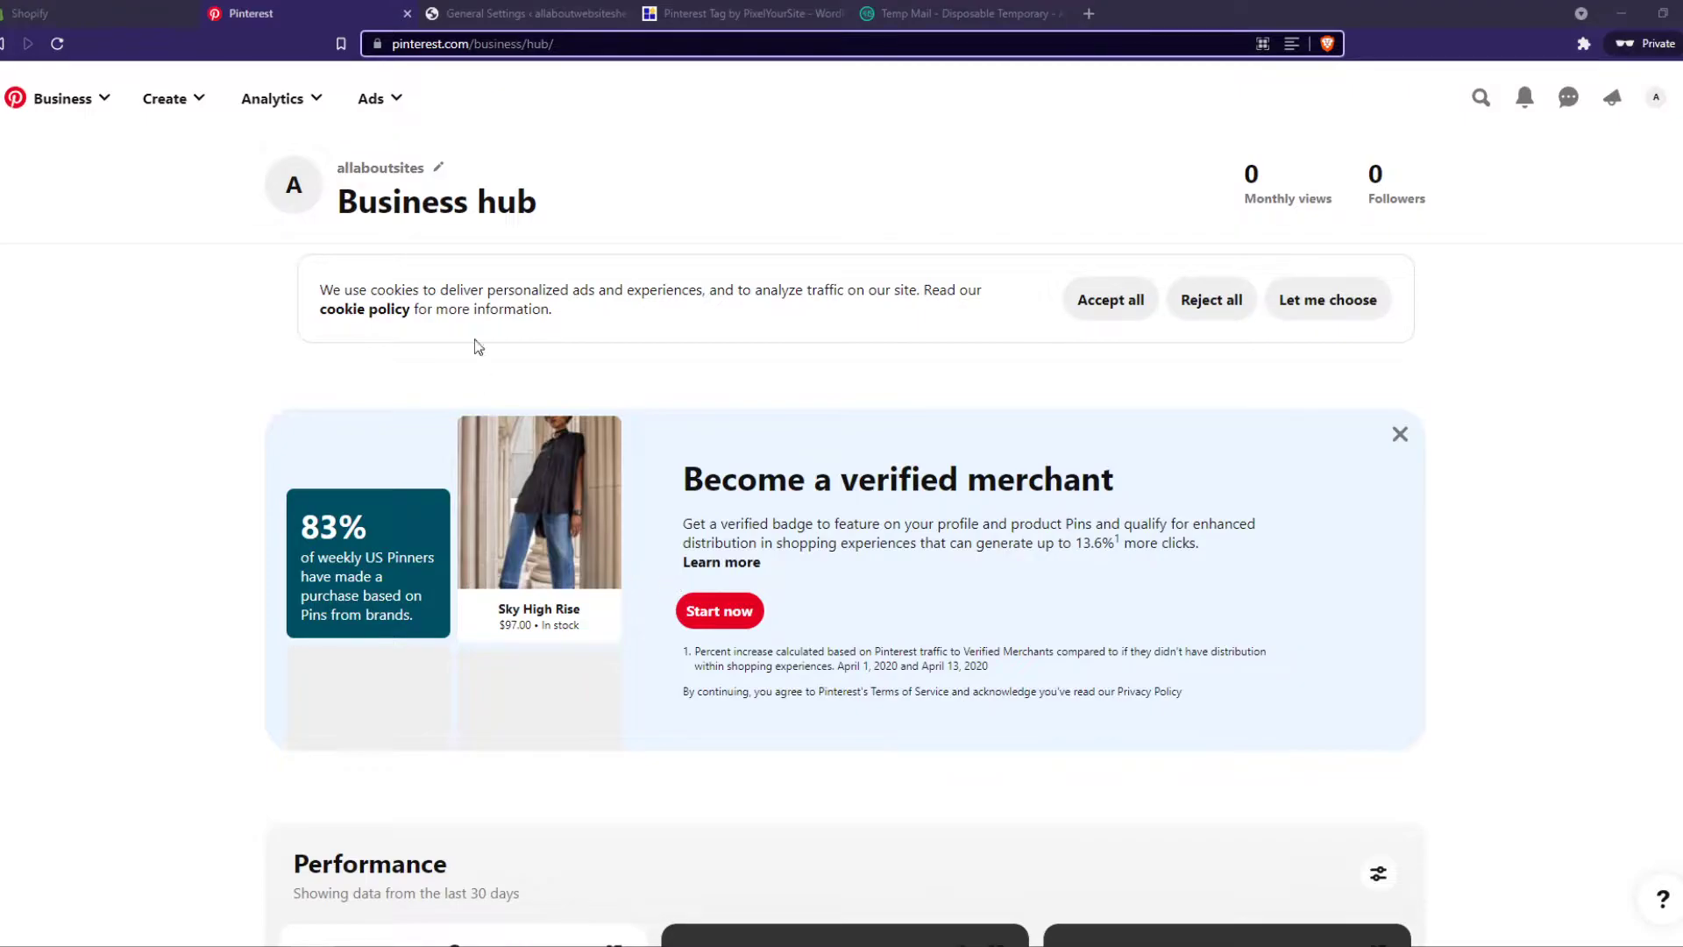
# Glance at the WordPress site tab, then return to the Pinterest Business hub
pyautogui.click(507, 14)
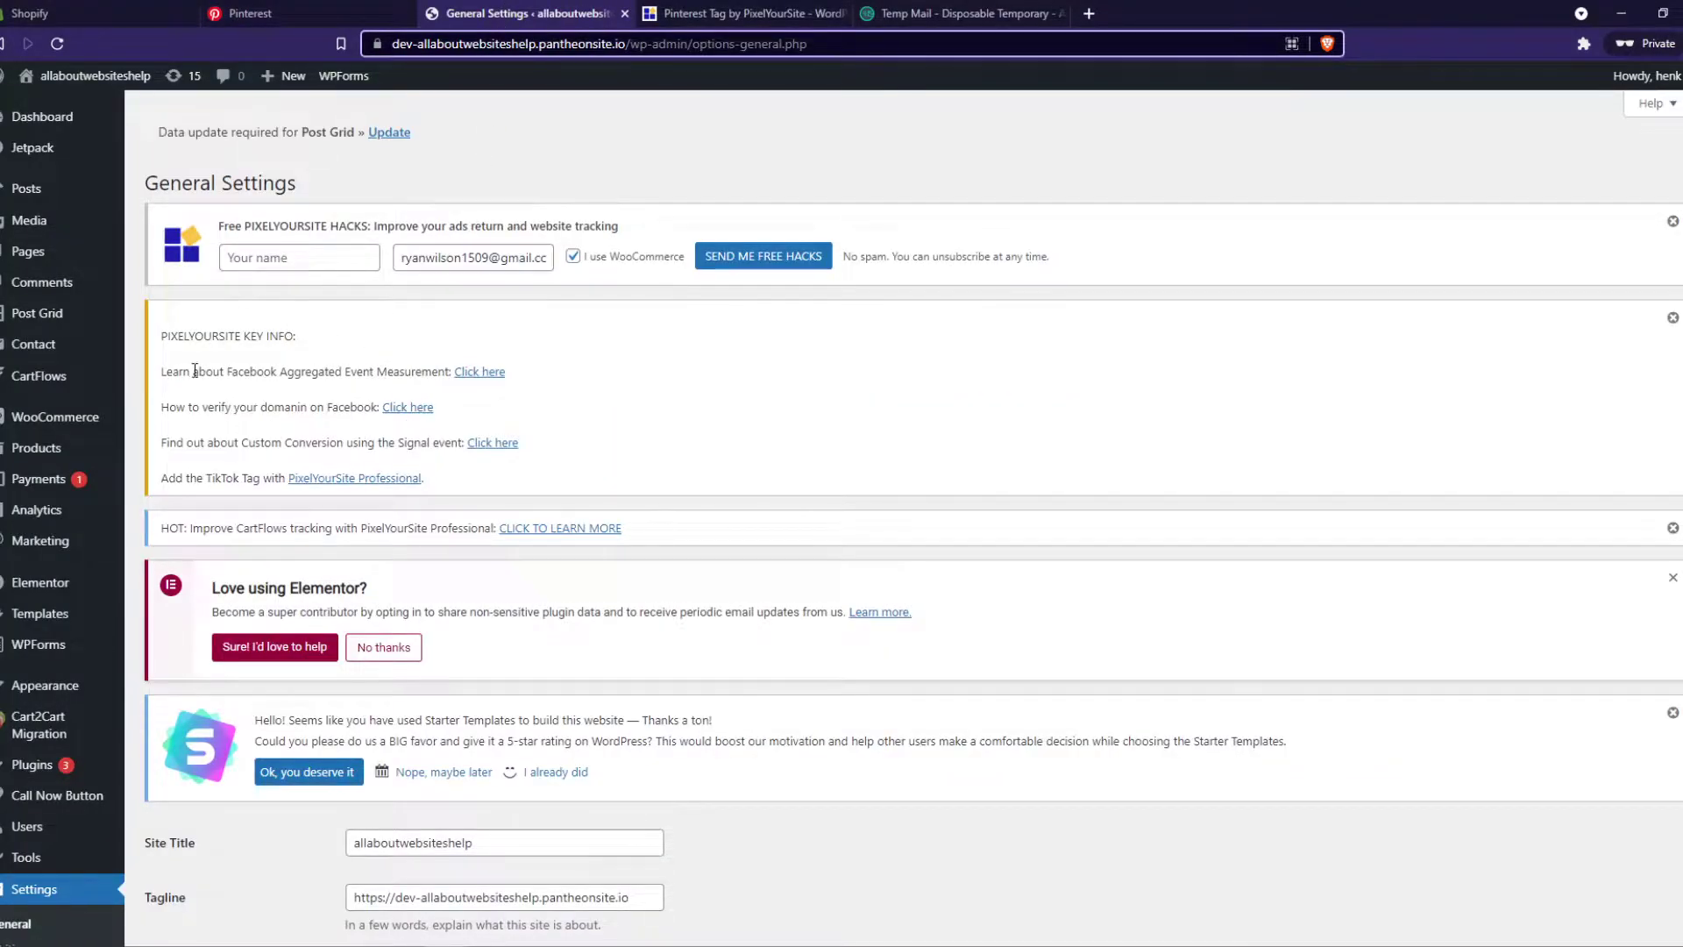
pyautogui.scroll(-1, 260, 265)
pyautogui.scroll(1, 343, 316)
pyautogui.click(289, 15)
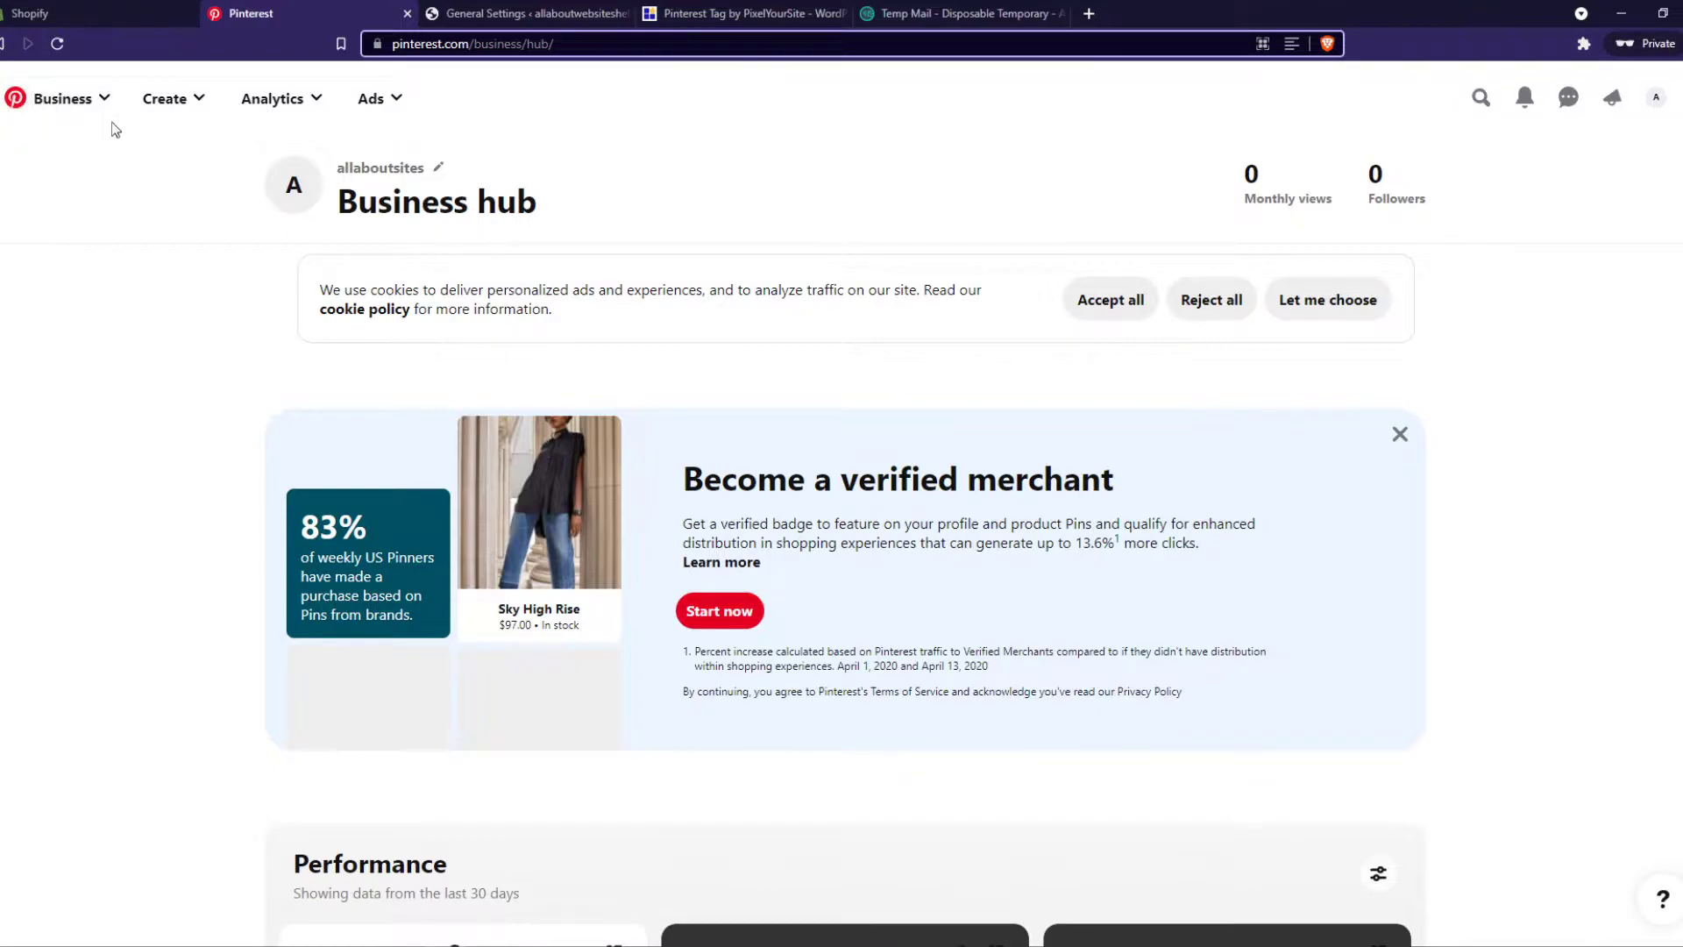
# Open the Conversions page from the Ads menu and go to the Add code to website option
pyautogui.click(380, 99)
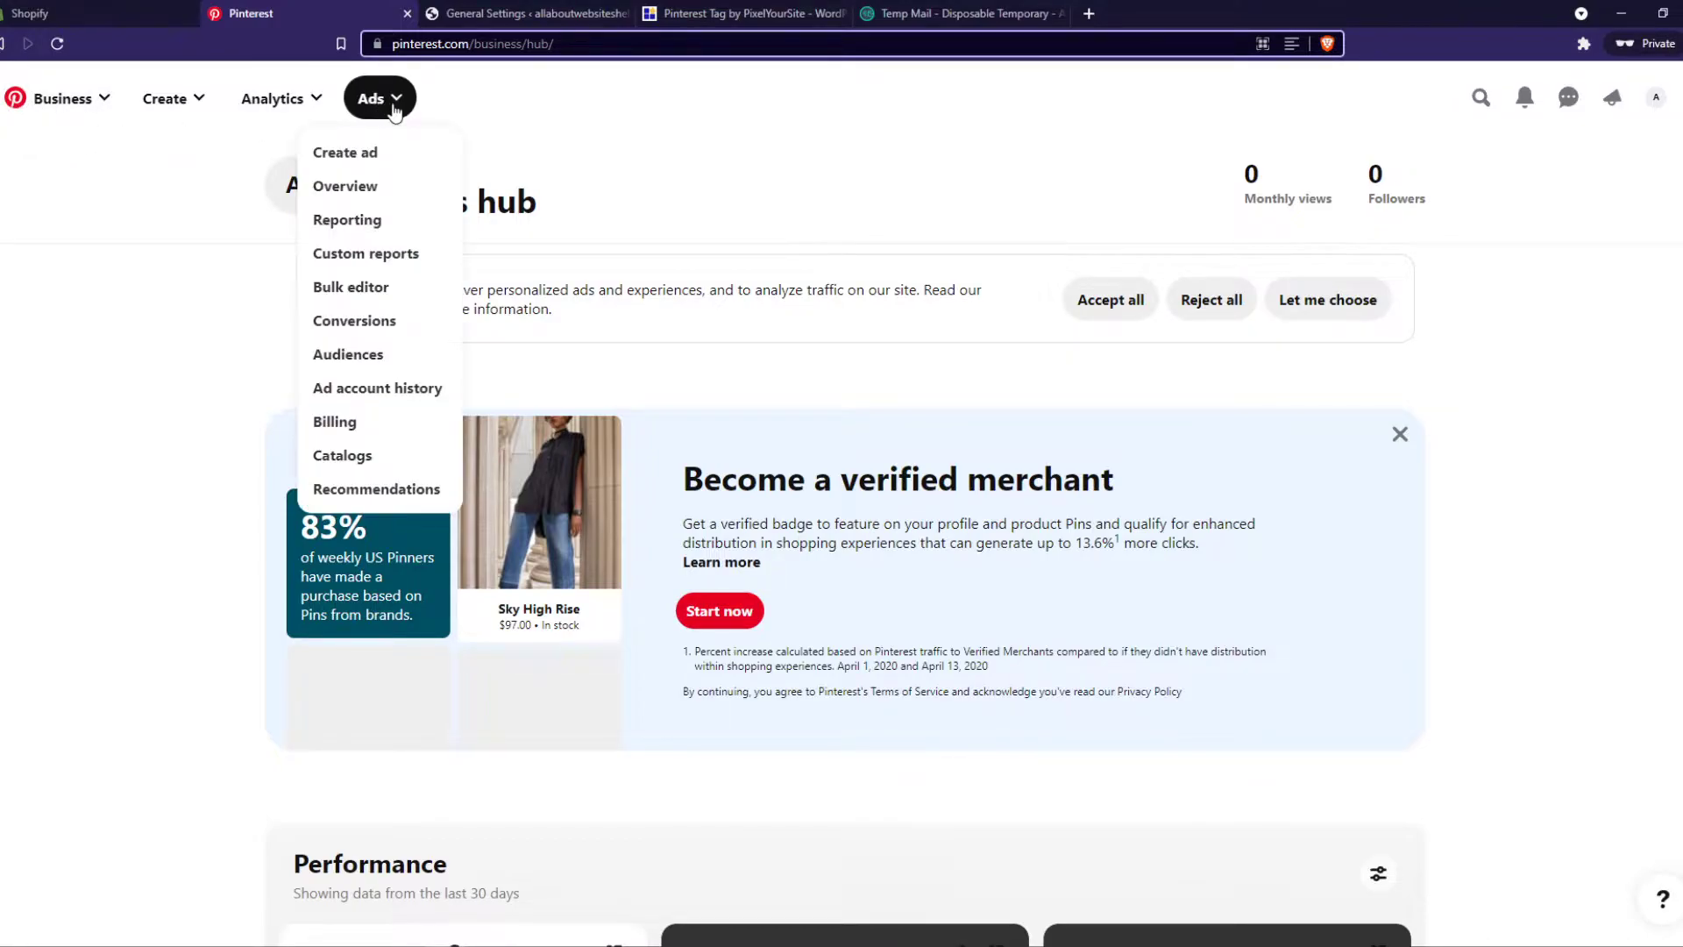
pyautogui.click(354, 322)
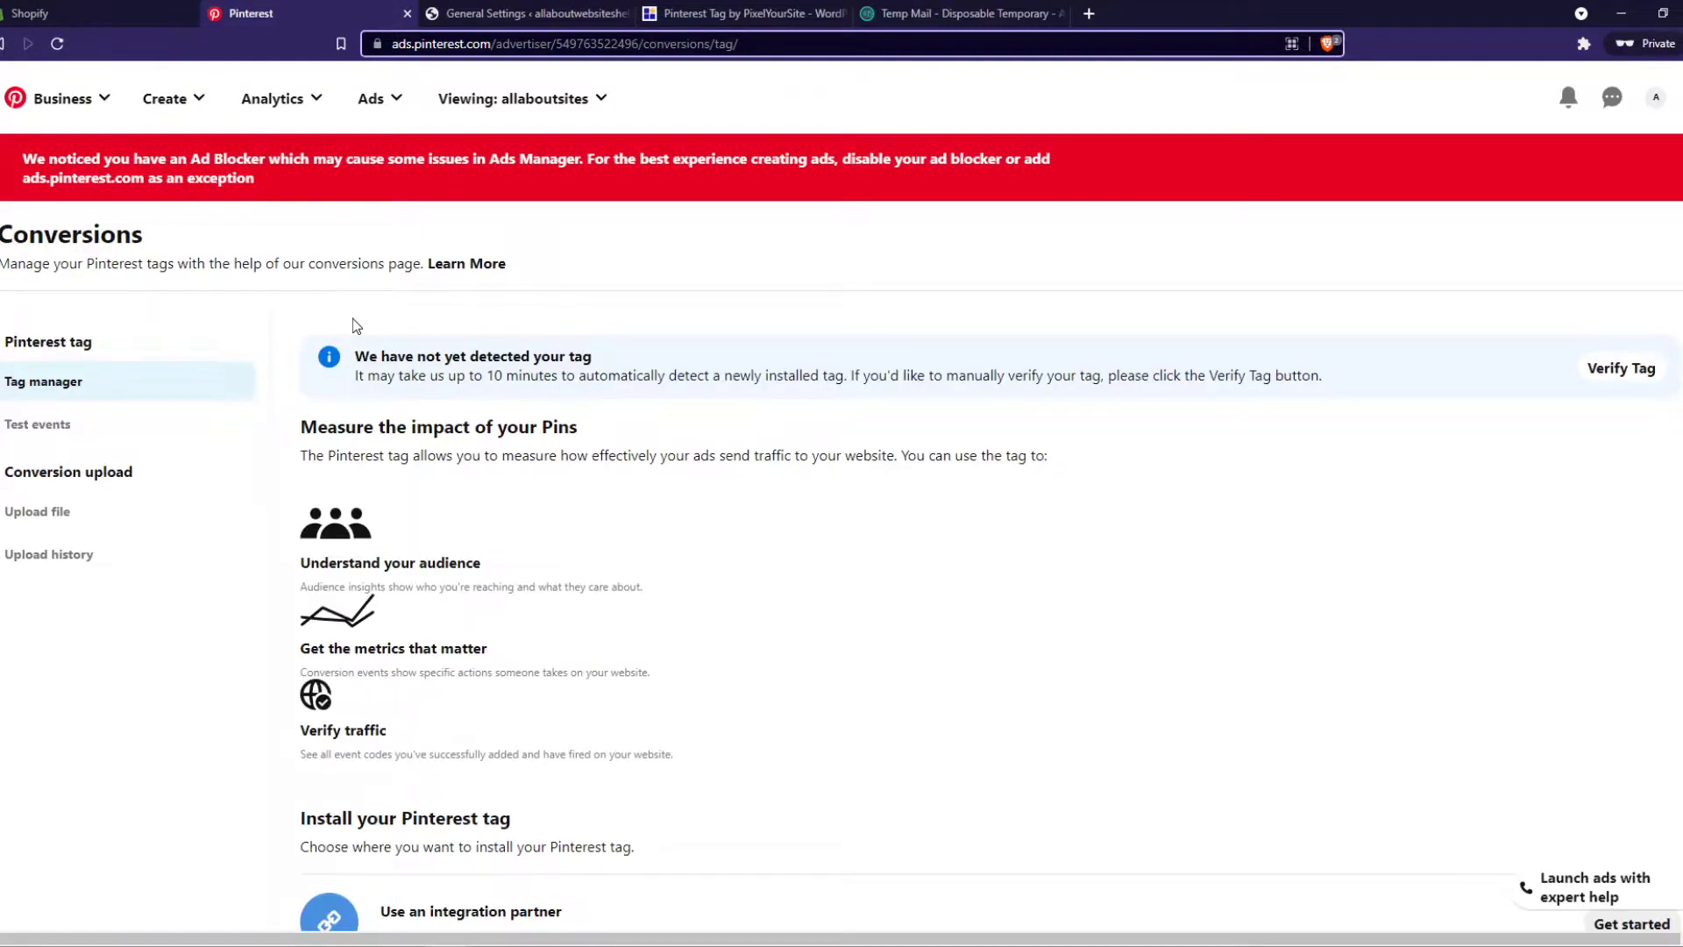
pyautogui.scroll(-1, 373, 324)
pyautogui.scroll(-1, 374, 323)
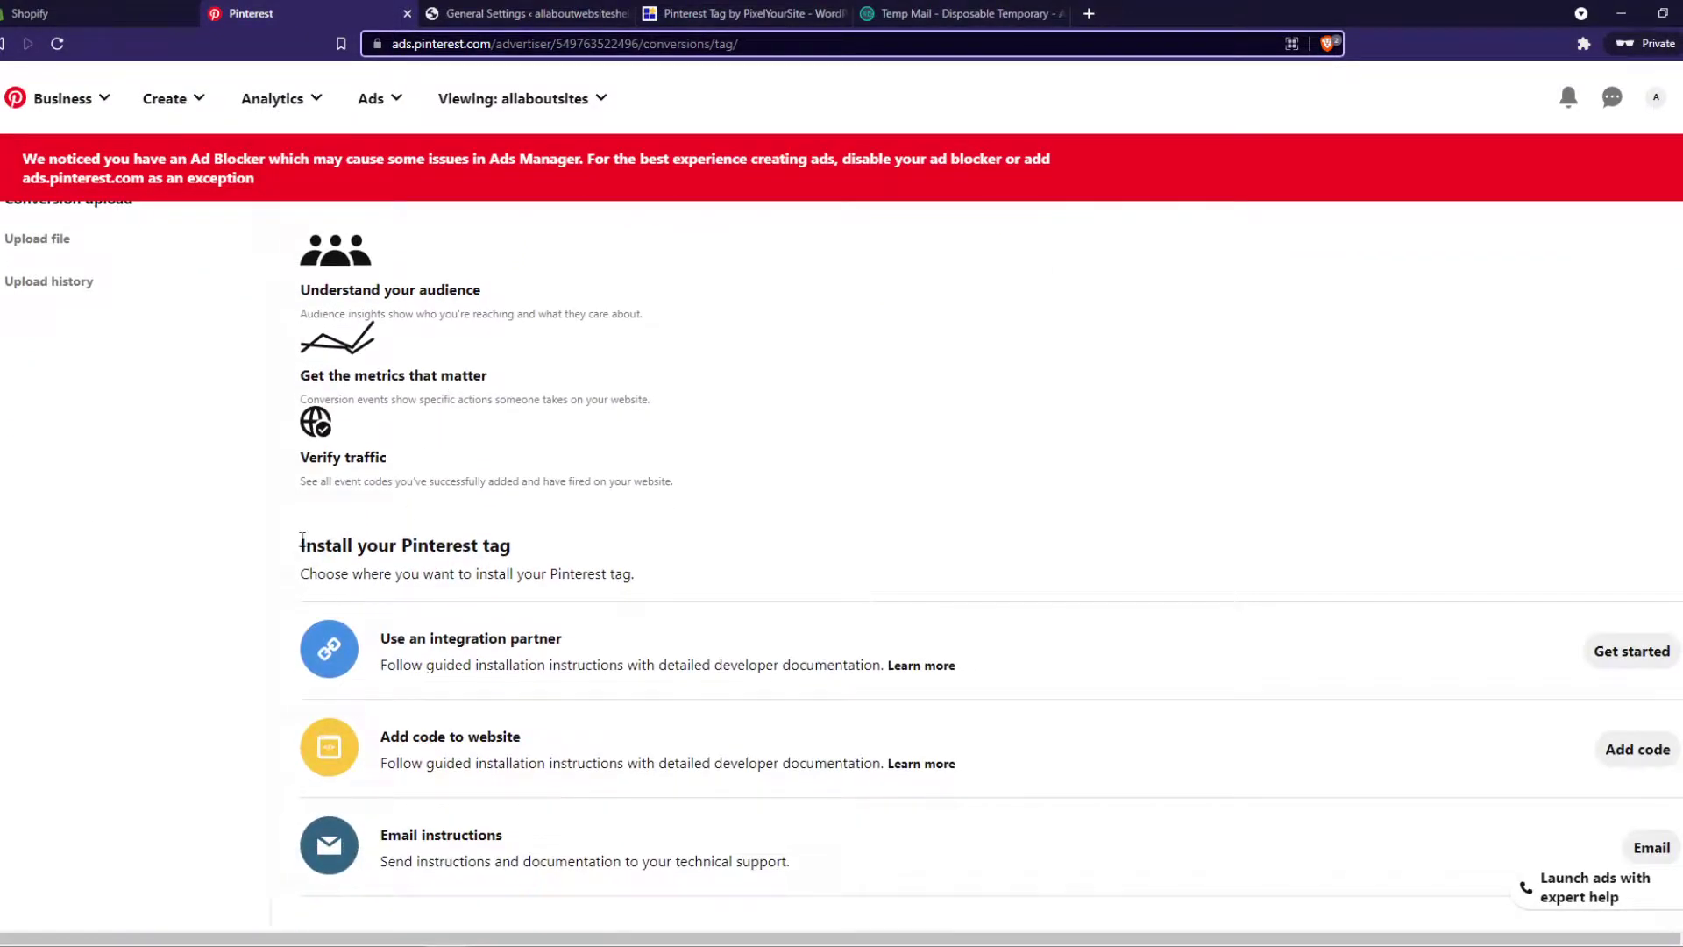
pyautogui.moveTo(300, 545)
pyautogui.mouseDown()
pyautogui.moveTo(510, 544)
pyautogui.moveTo(390, 555)
pyautogui.mouseUp()
pyautogui.click(526, 539)
pyautogui.scroll(-1, 526, 540)
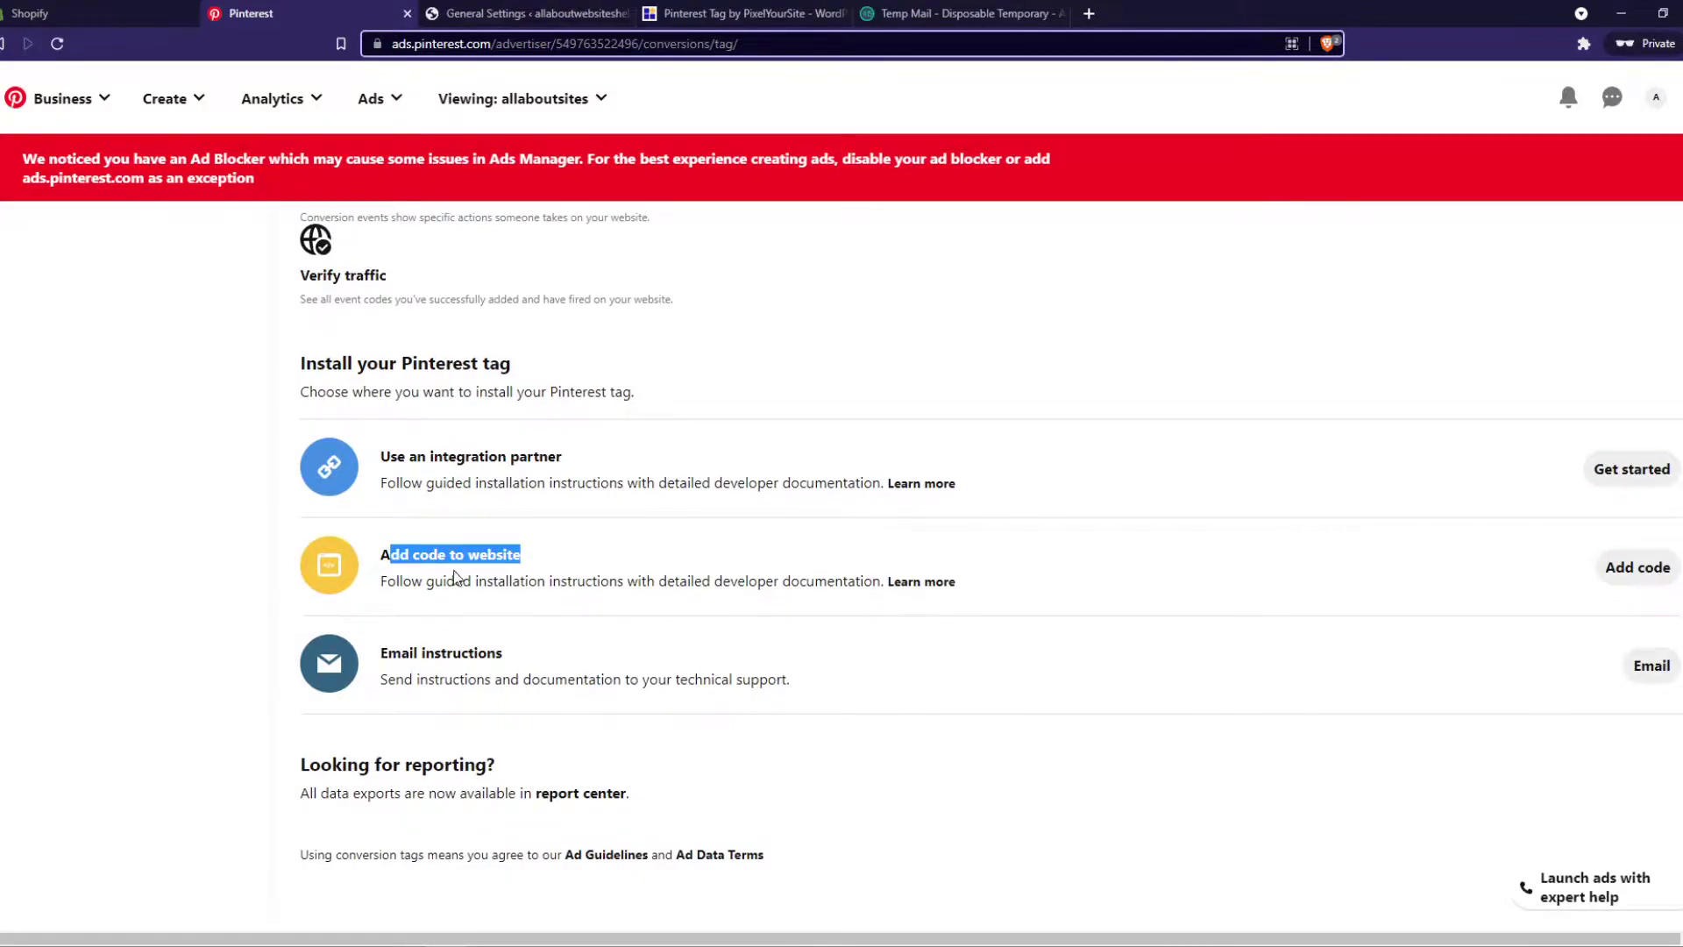
# Paste the WordPress site address into the website field and check its easy-setup eligibility
pyautogui.click(1643, 568)
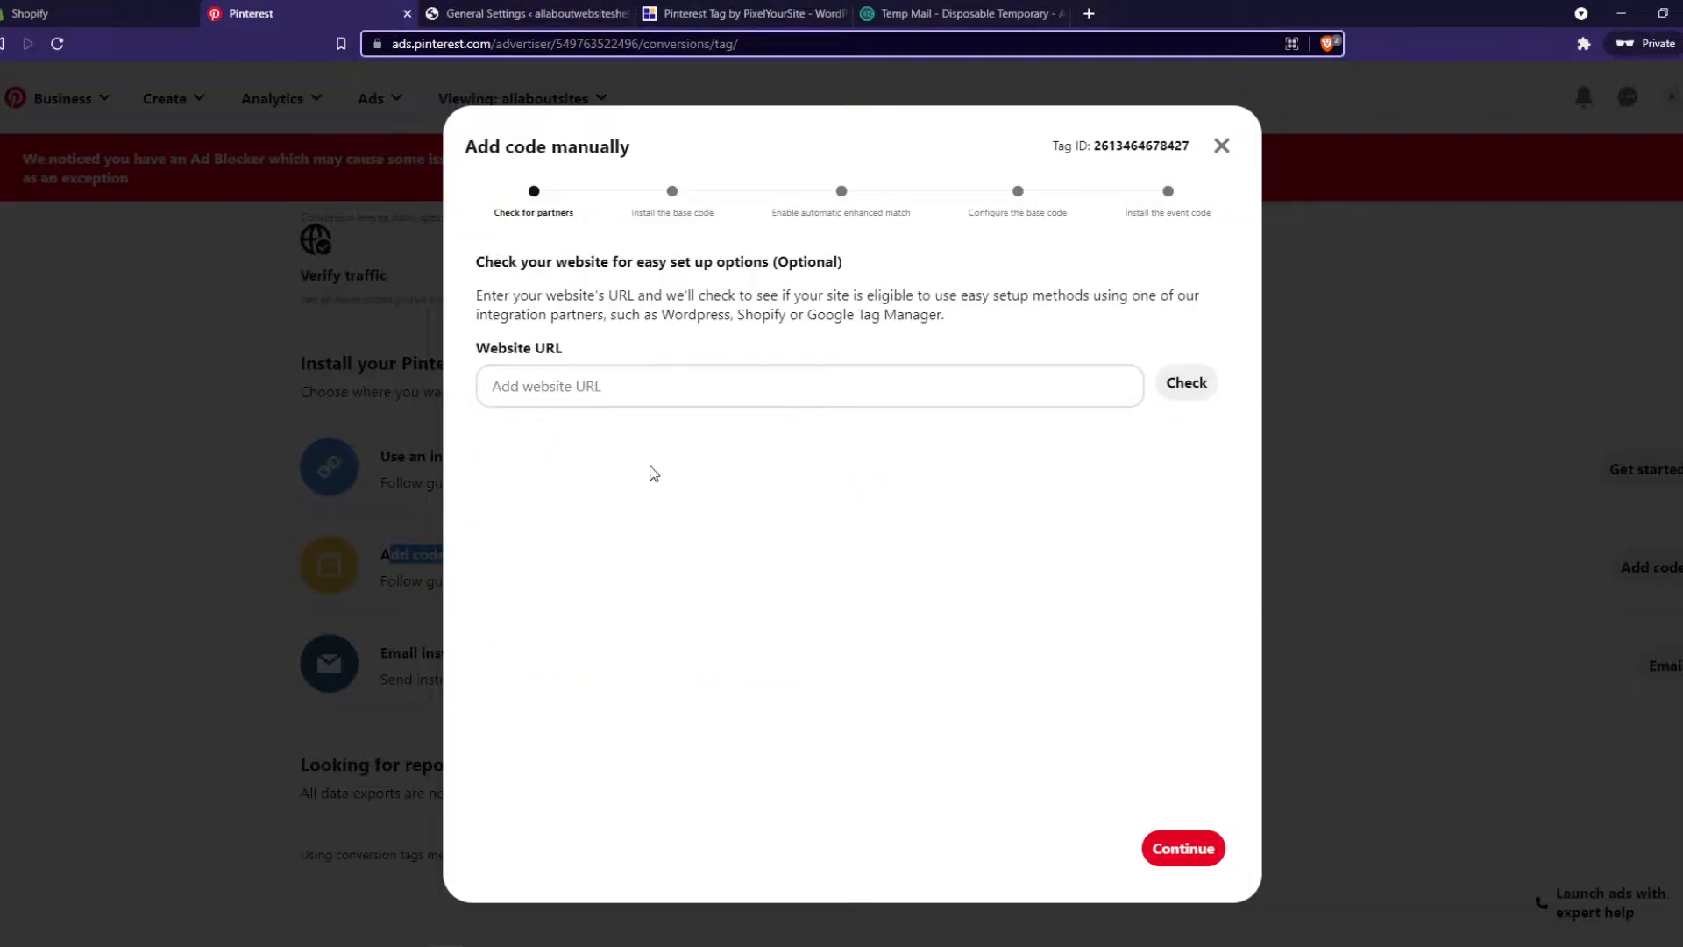
pyautogui.click(490, 16)
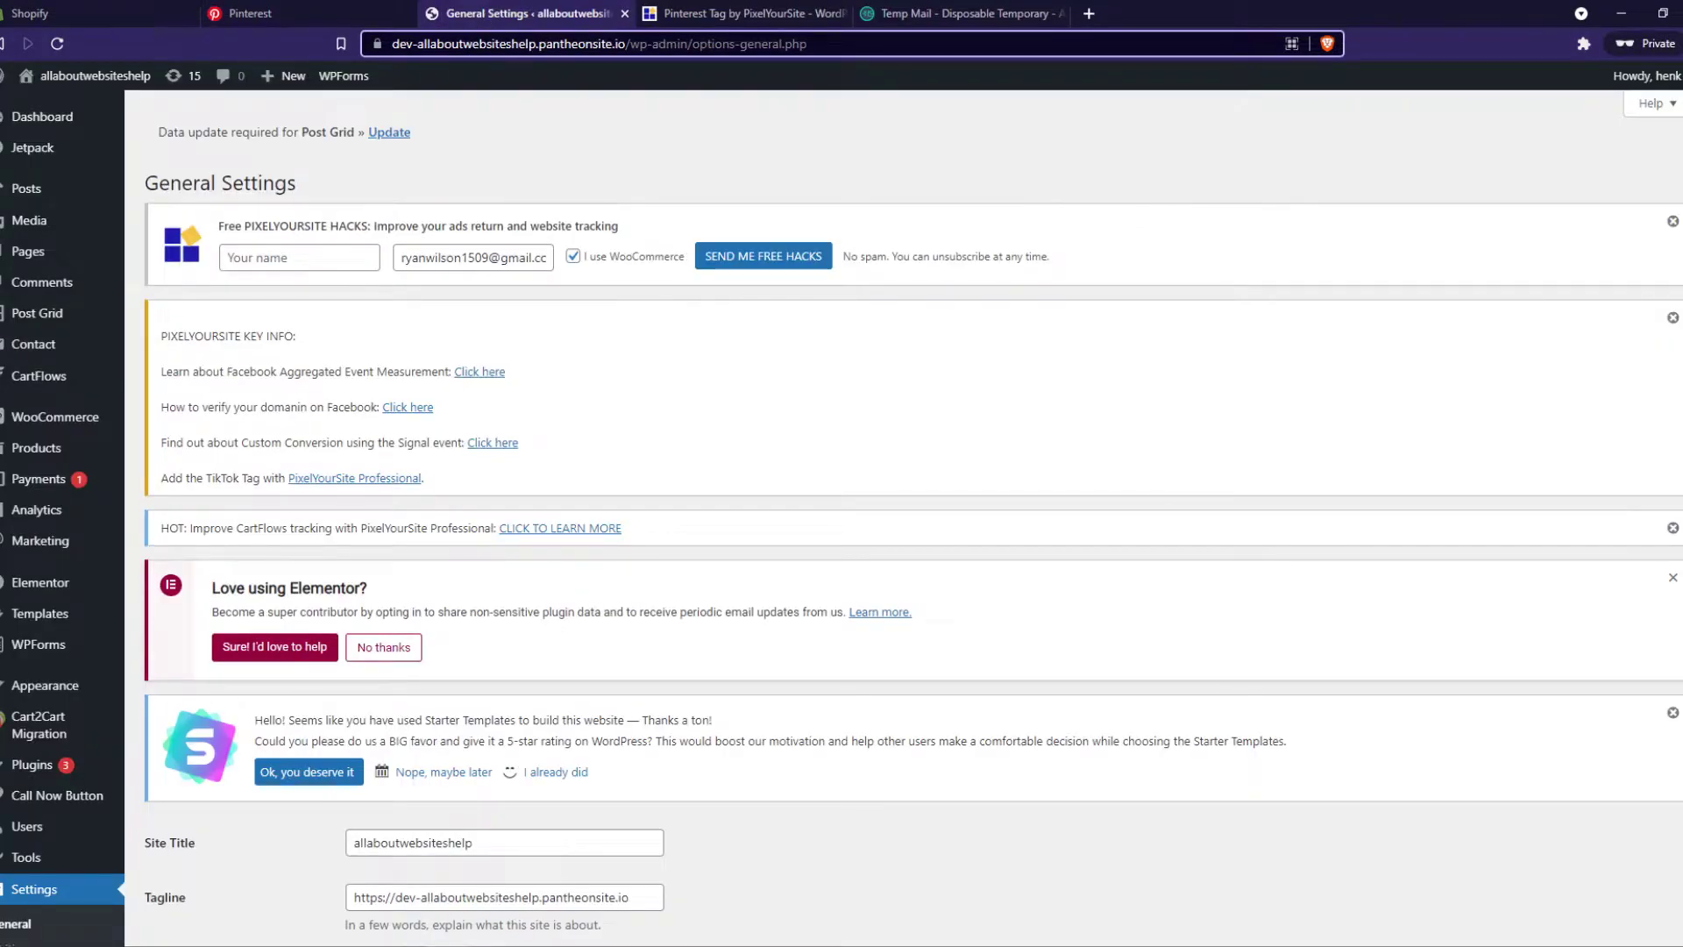
pyautogui.click(548, 42)
pyautogui.click(250, 14)
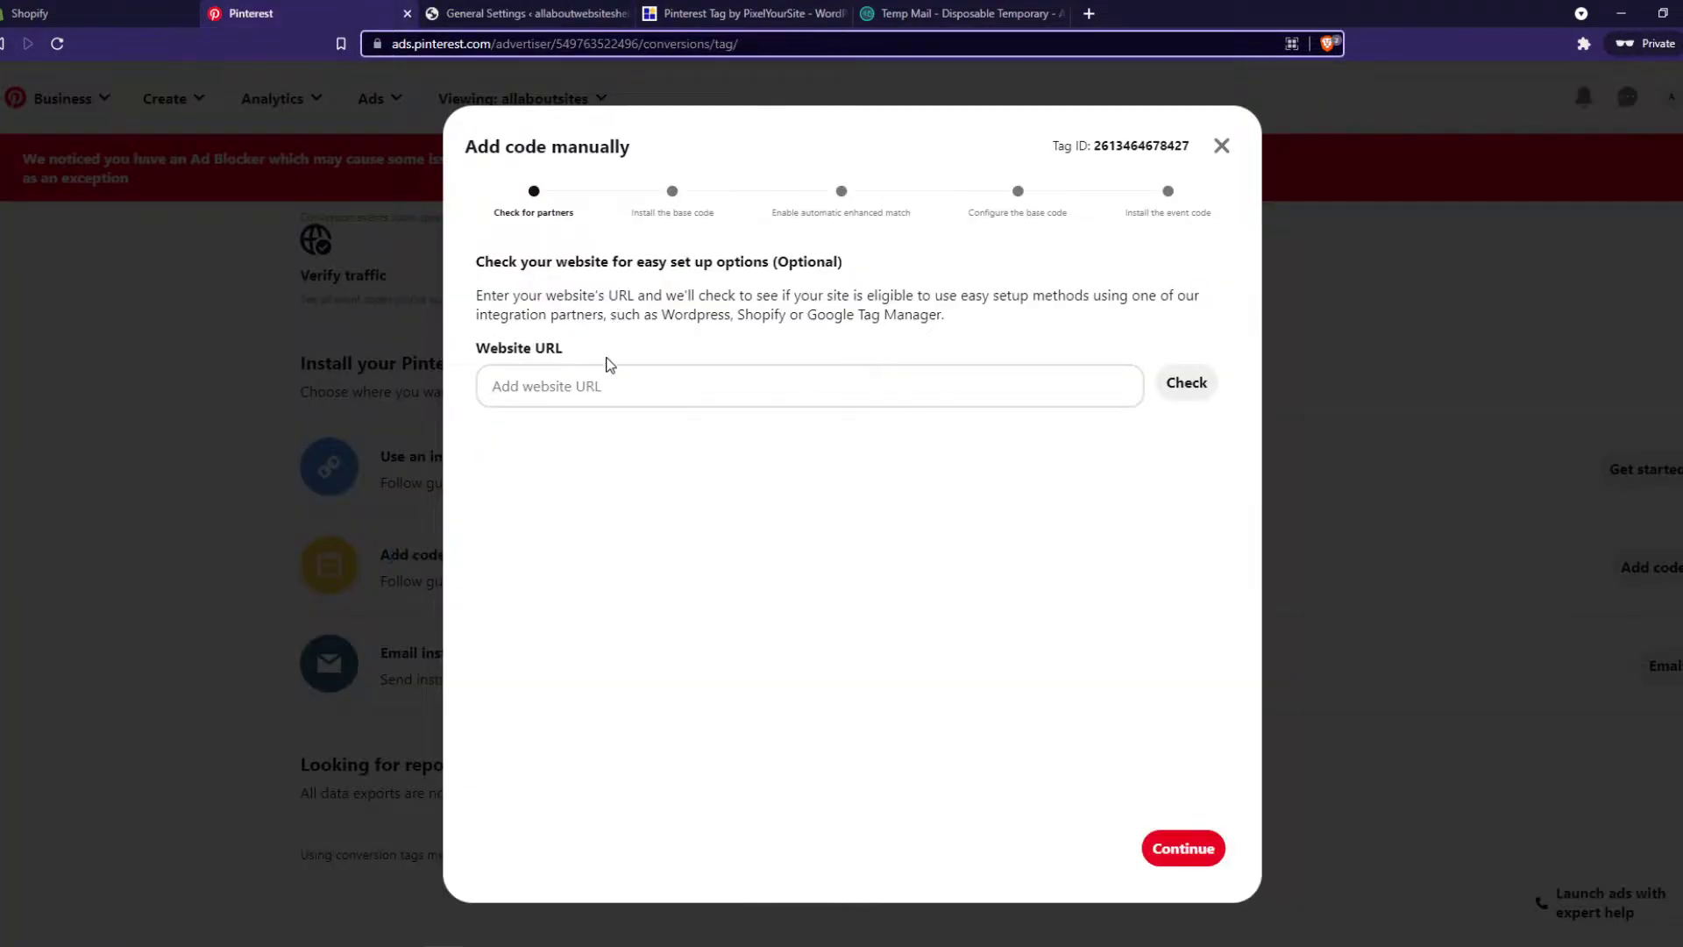
pyautogui.click(610, 368)
pyautogui.write('https://dev-allaboutwebsiteshelp.pantheonsite.io/')
pyautogui.click(1187, 383)
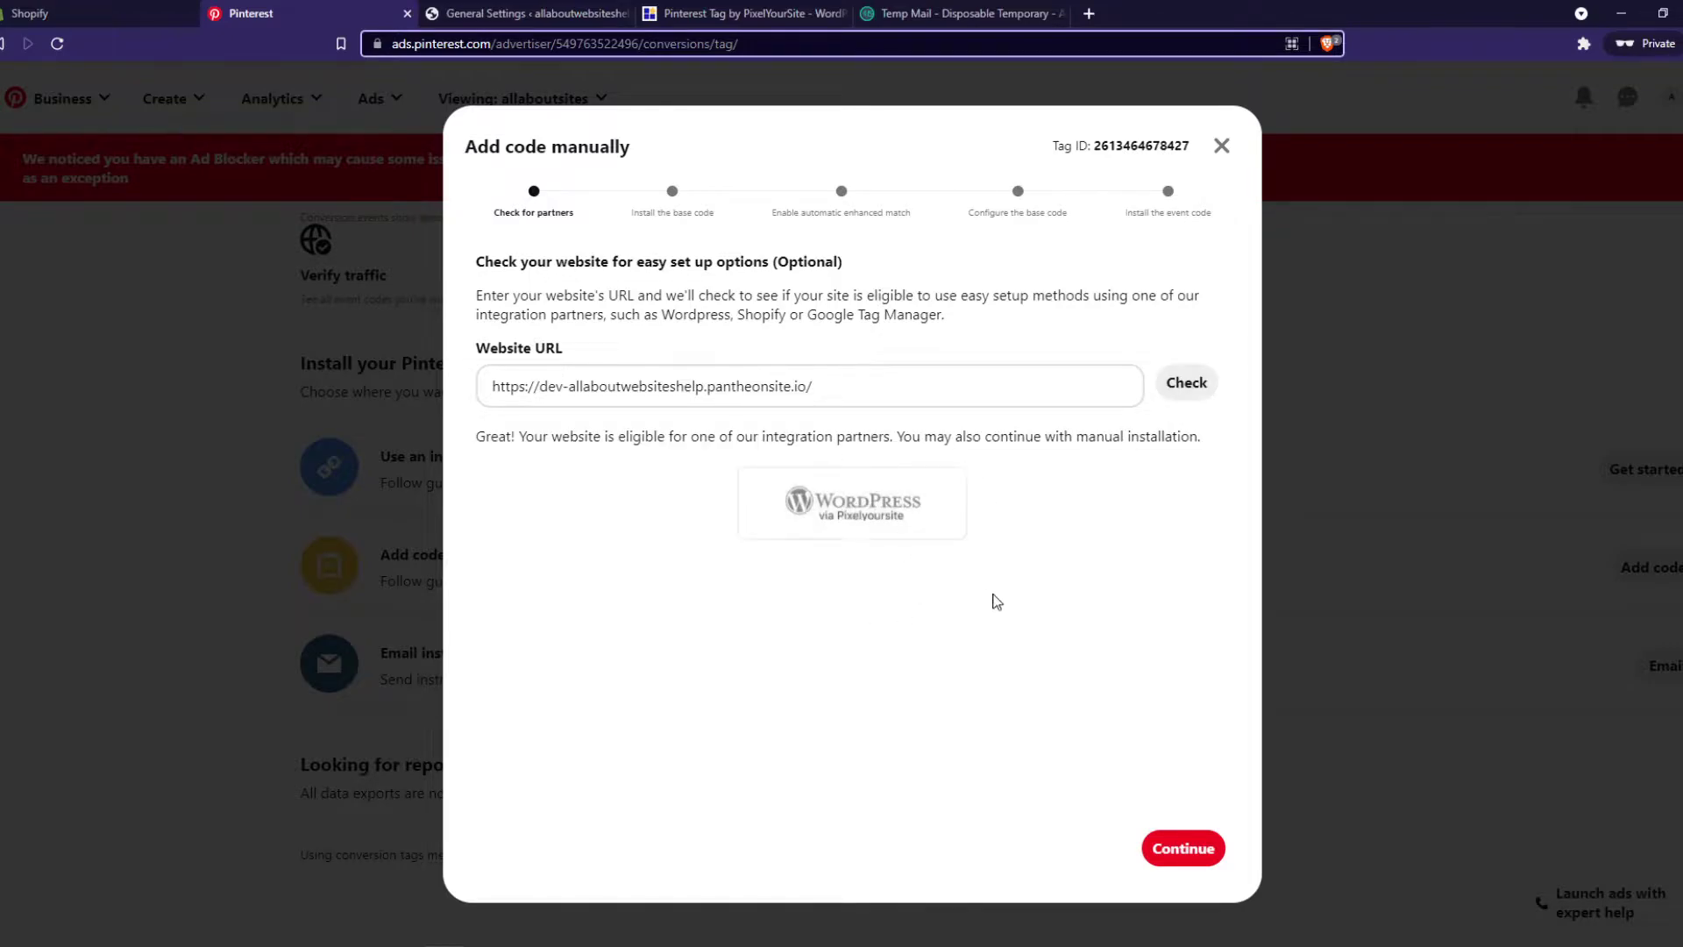
# Select the Pinterest base tag code and advance past enhanced match to tag configuration
pyautogui.click(1184, 848)
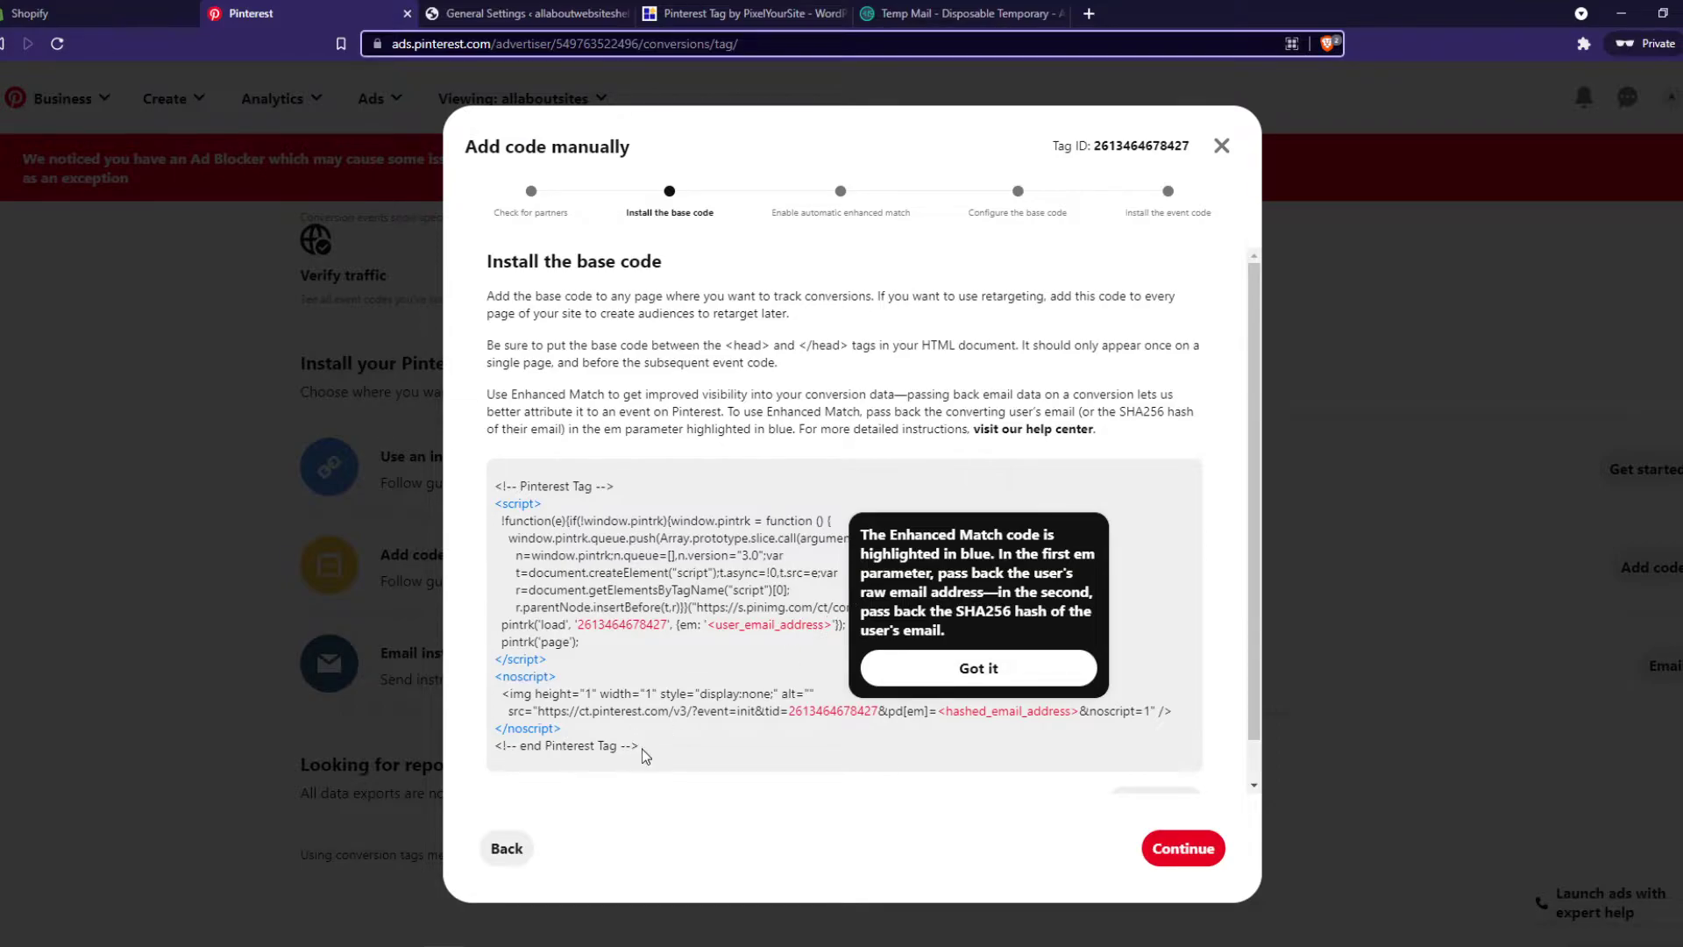
pyautogui.moveTo(640, 747); pyautogui.dragTo(494, 488)
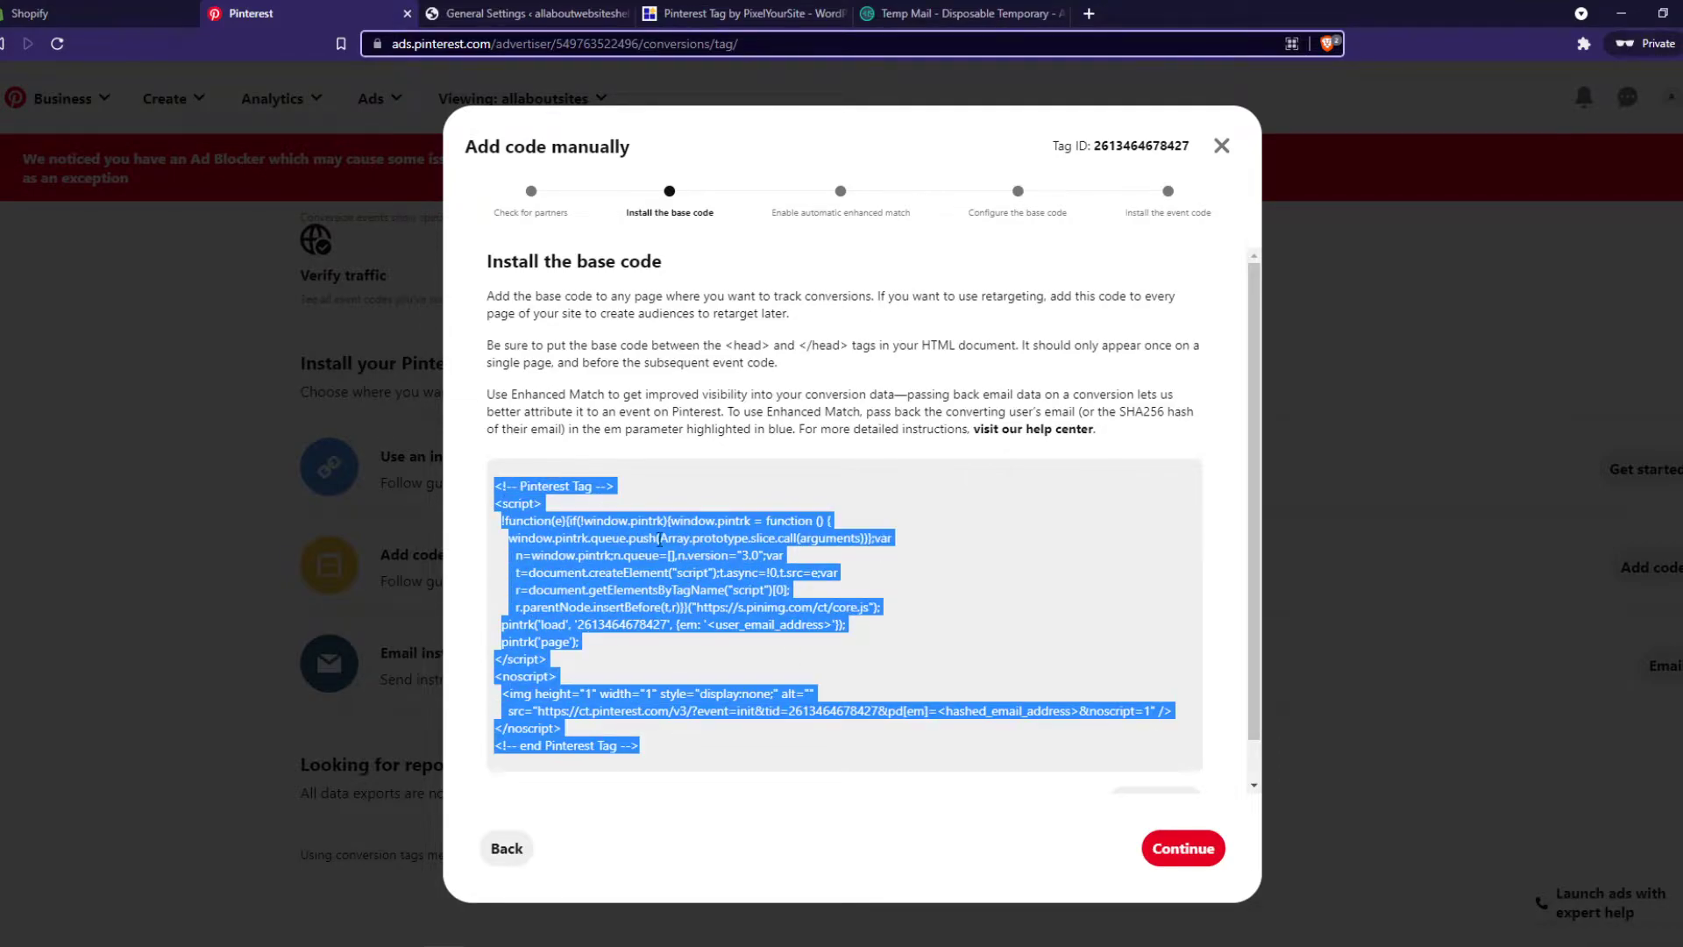
pyautogui.click(1184, 849)
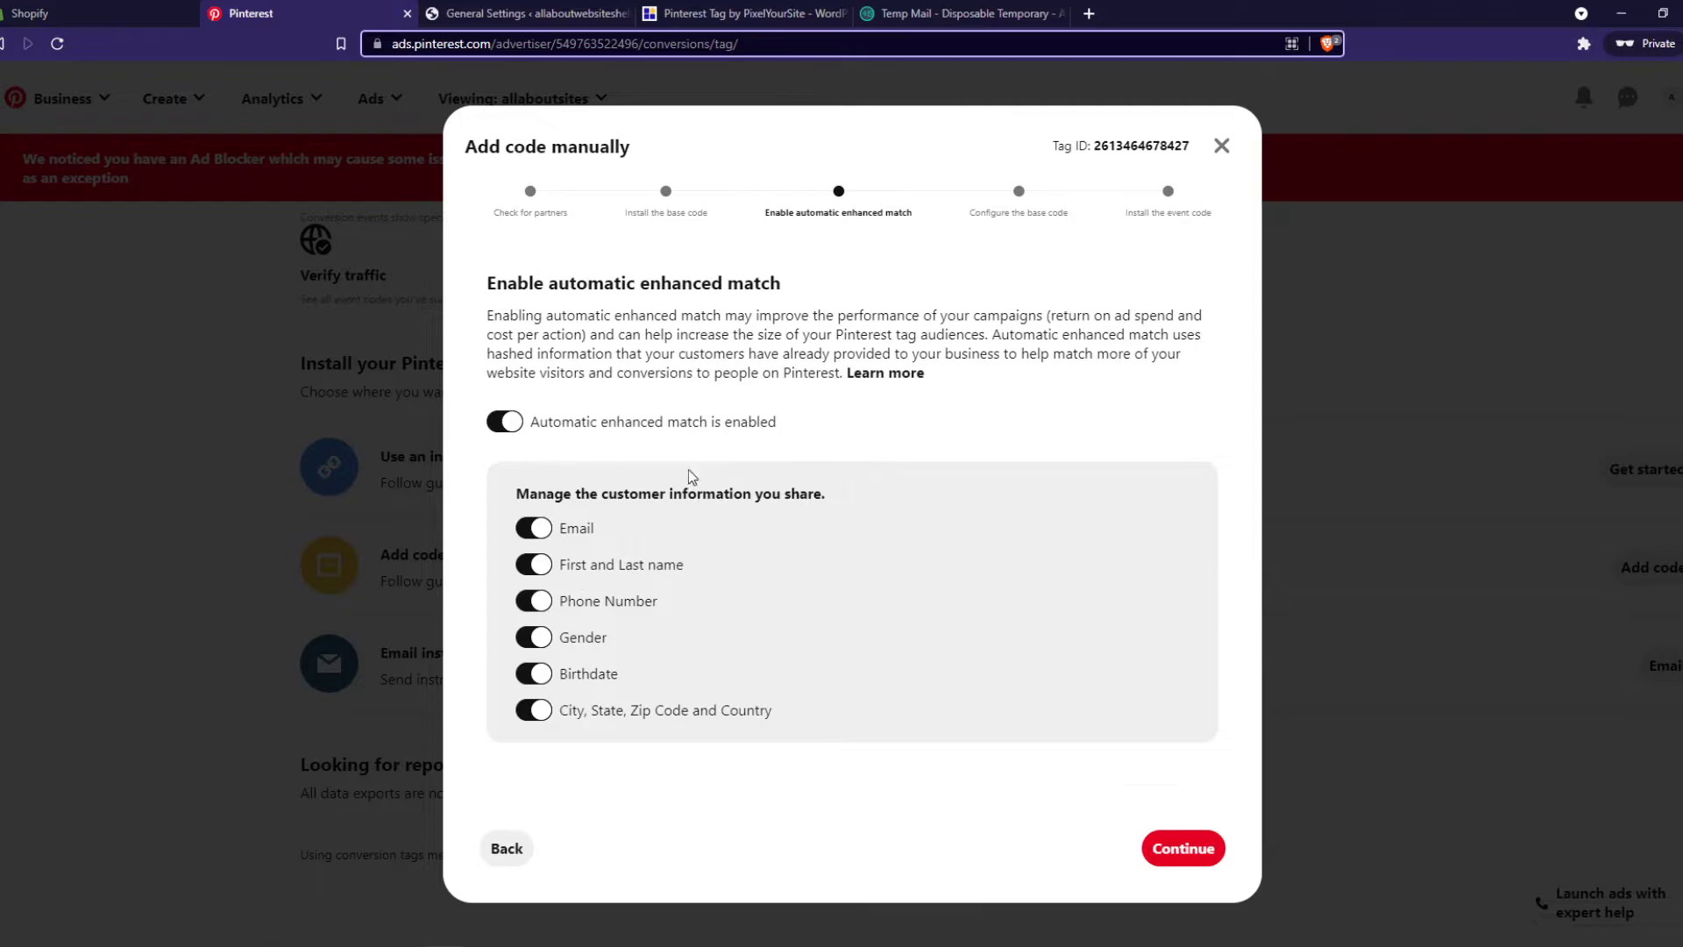
pyautogui.click(1182, 848)
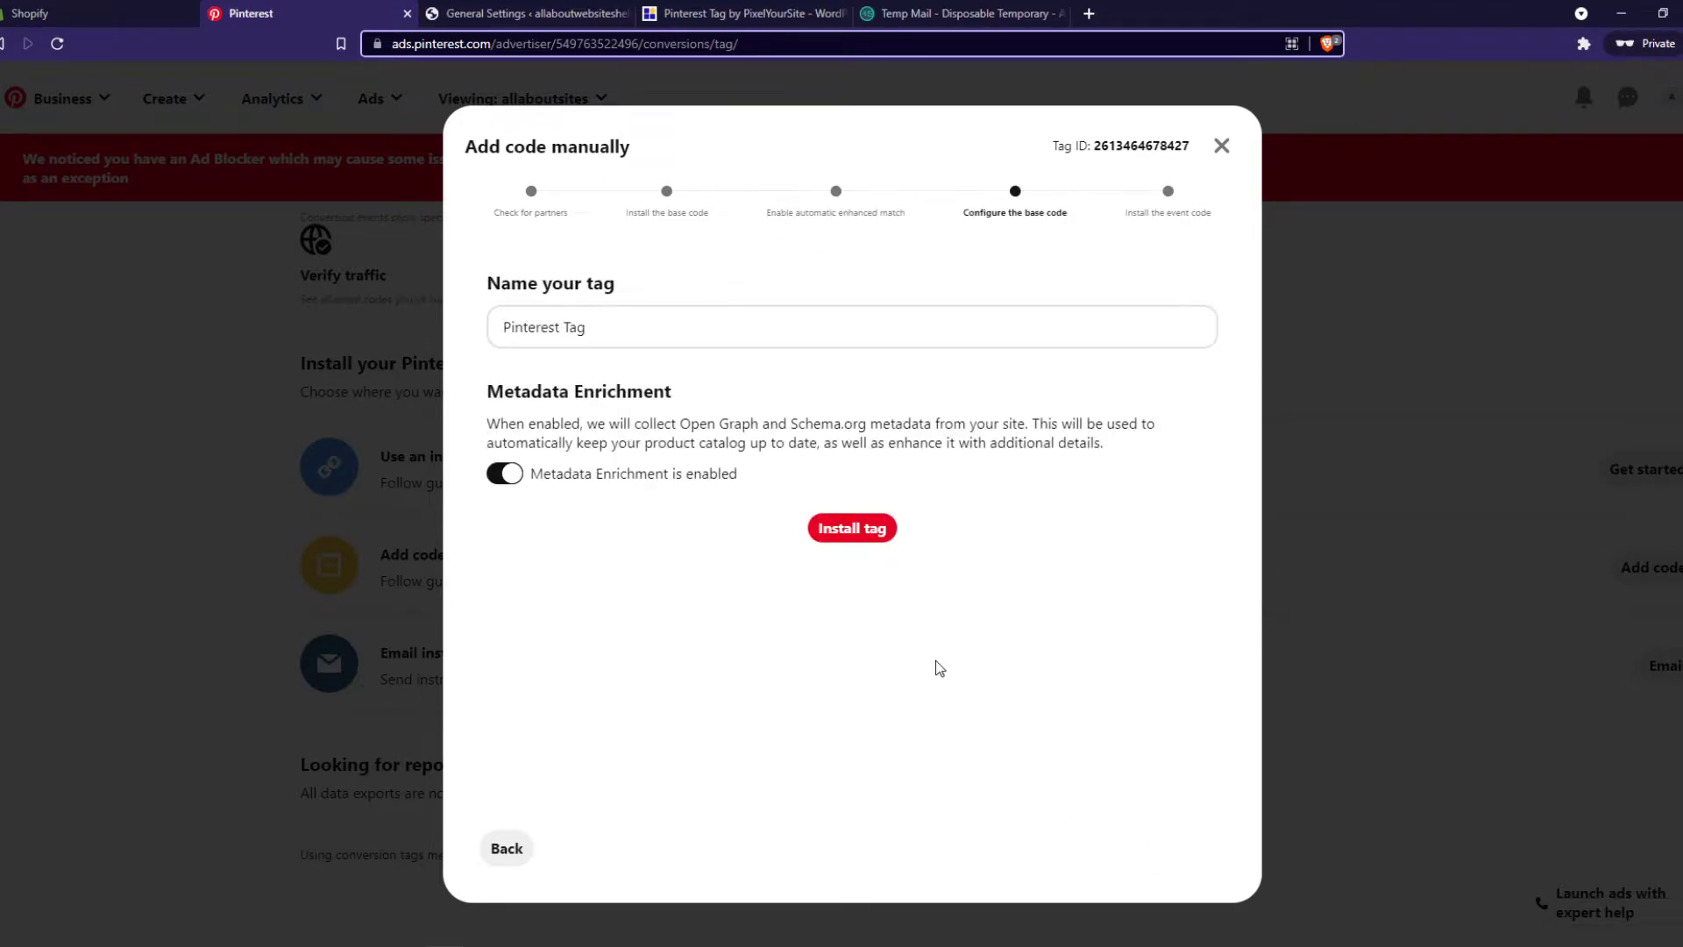
# In the WordPress admin, open Settings > Tracking Code Manager
pyautogui.click(440, 15)
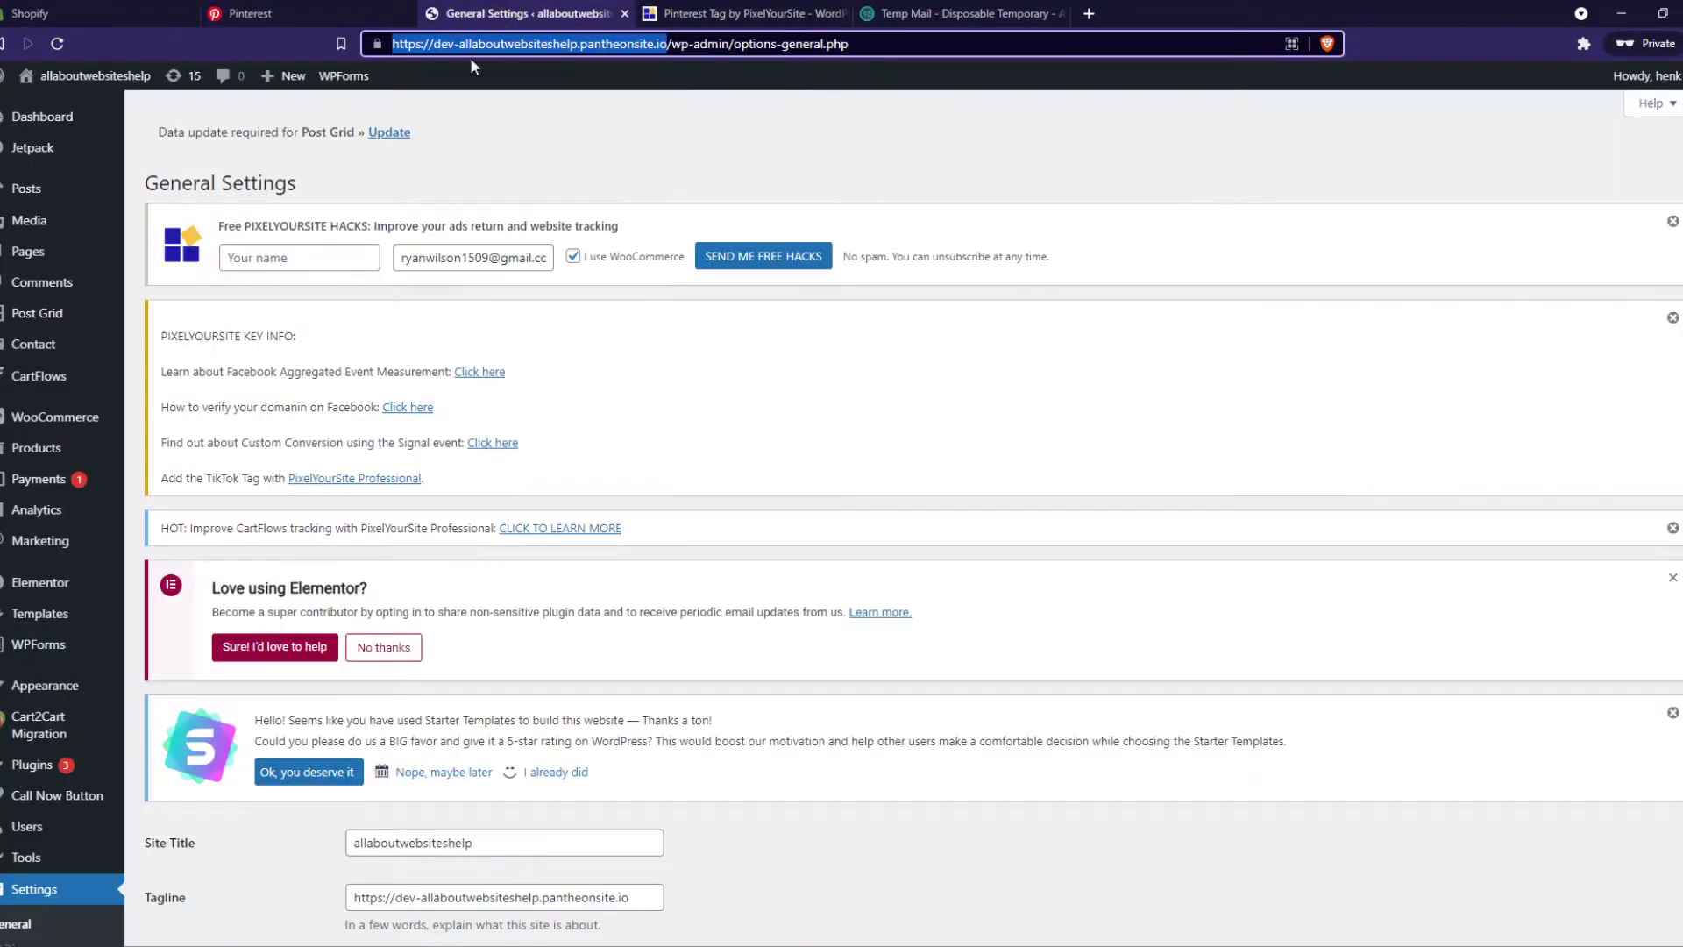
pyautogui.scroll(-3, 39, 710)
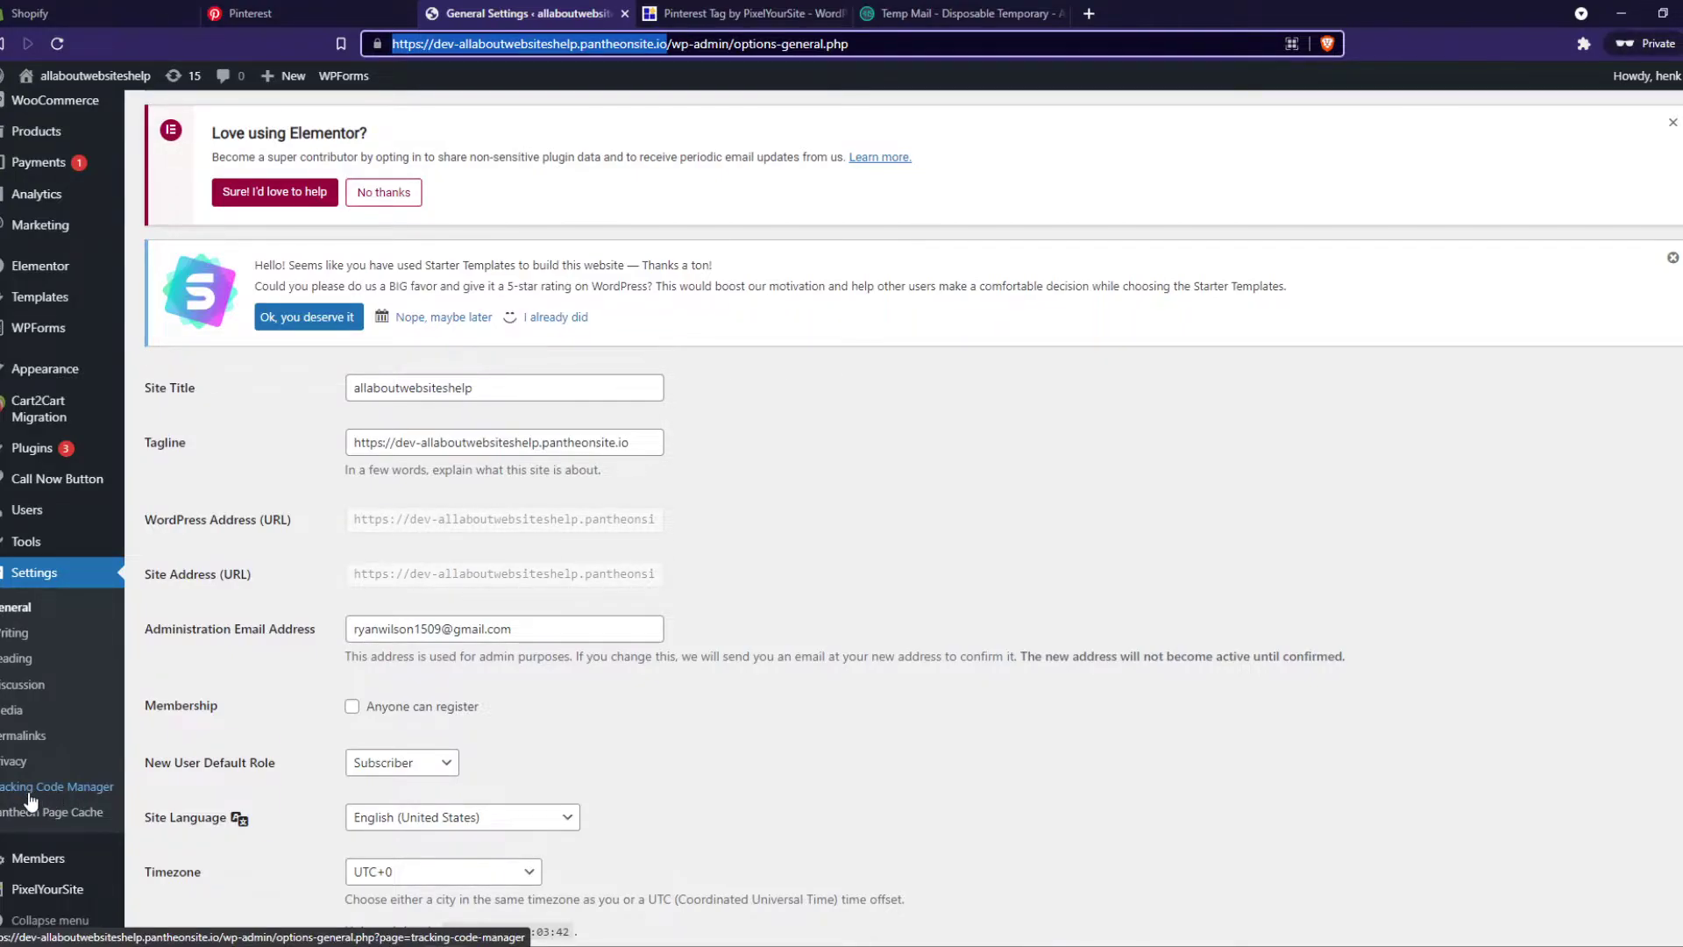
pyautogui.click(29, 798)
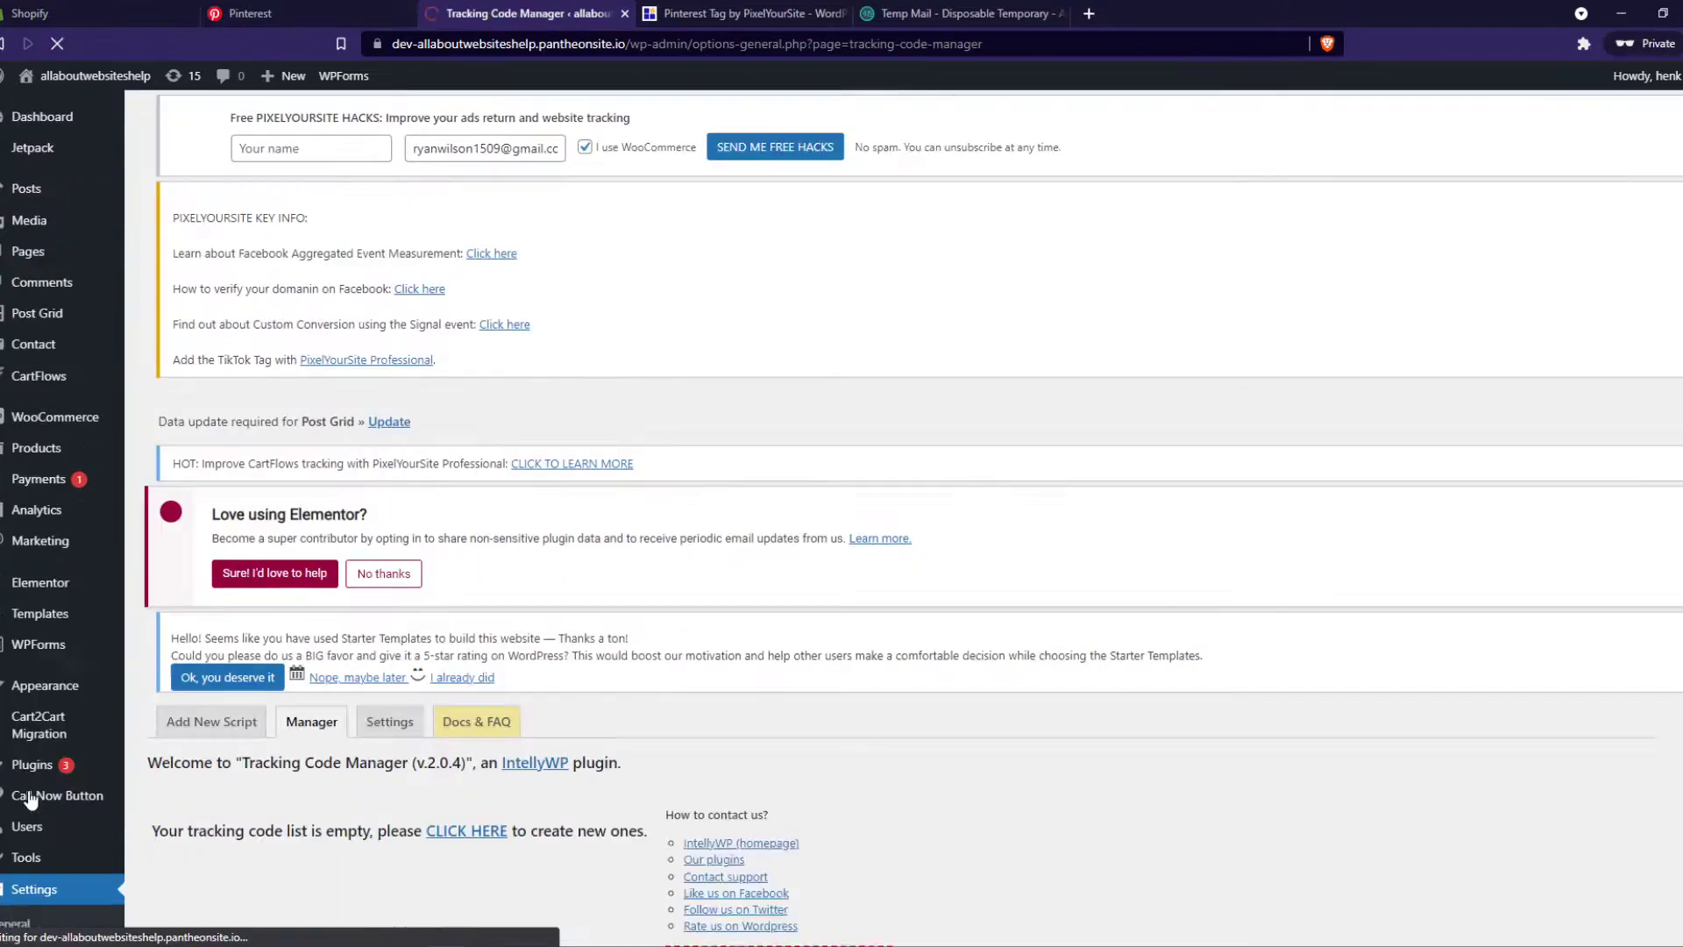
pyautogui.scroll(-3, 252, 680)
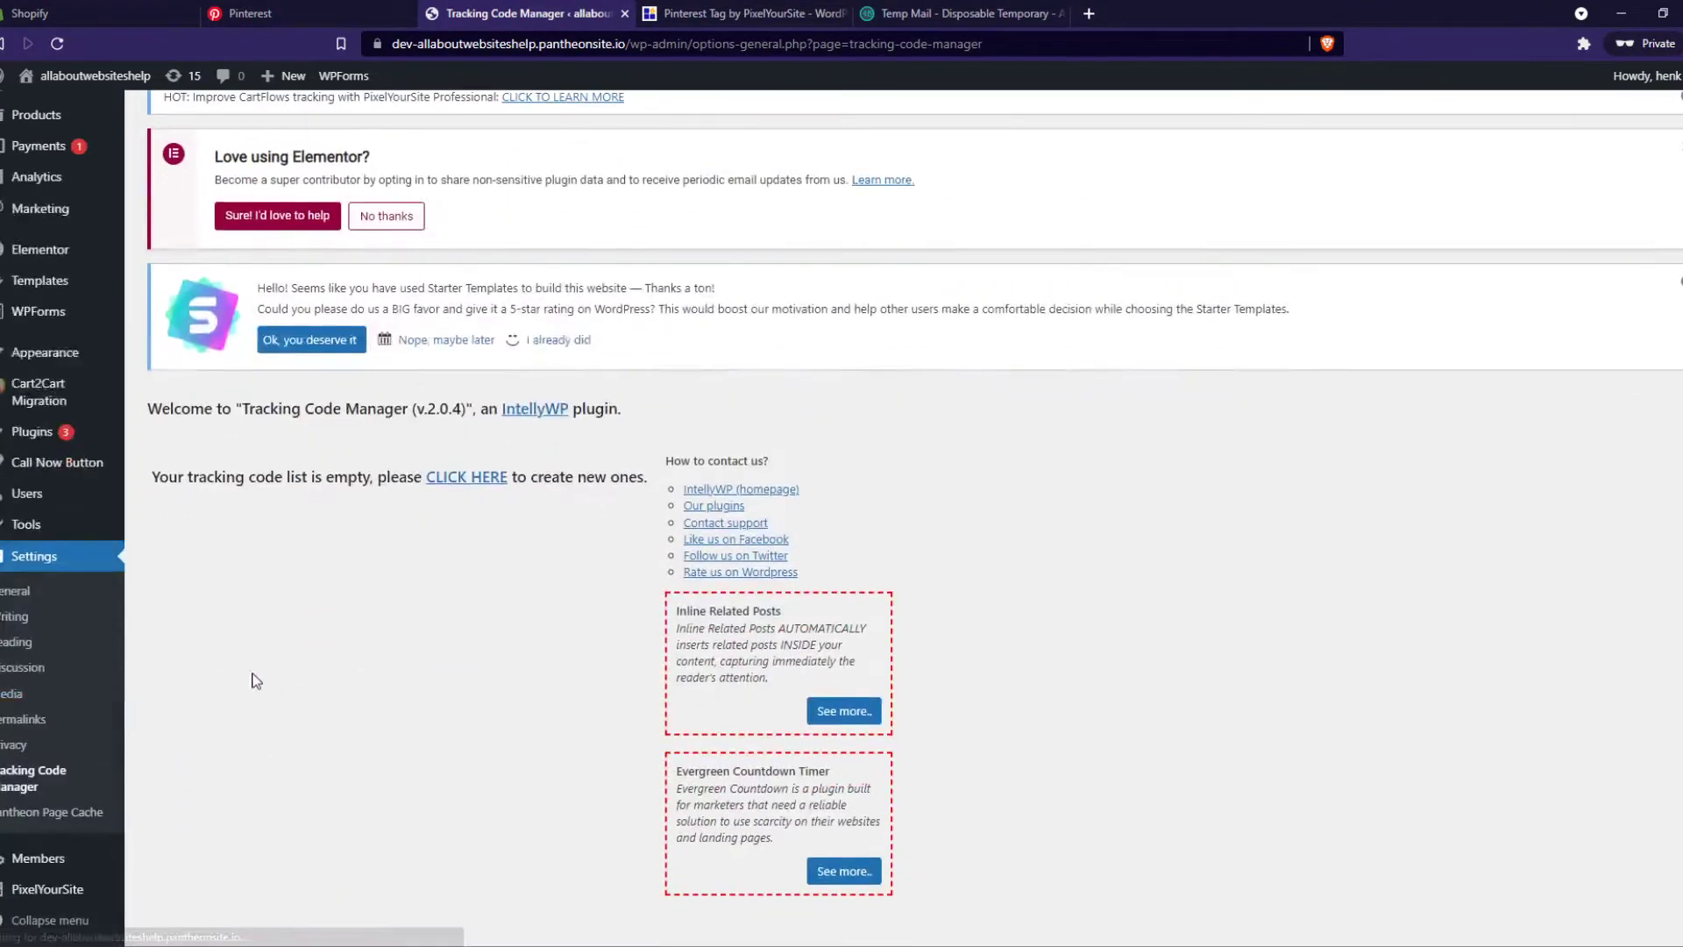
# Add a tracking code named 'Pinterest Tag' containing the pasted base code, and view its position options
pyautogui.click(464, 480)
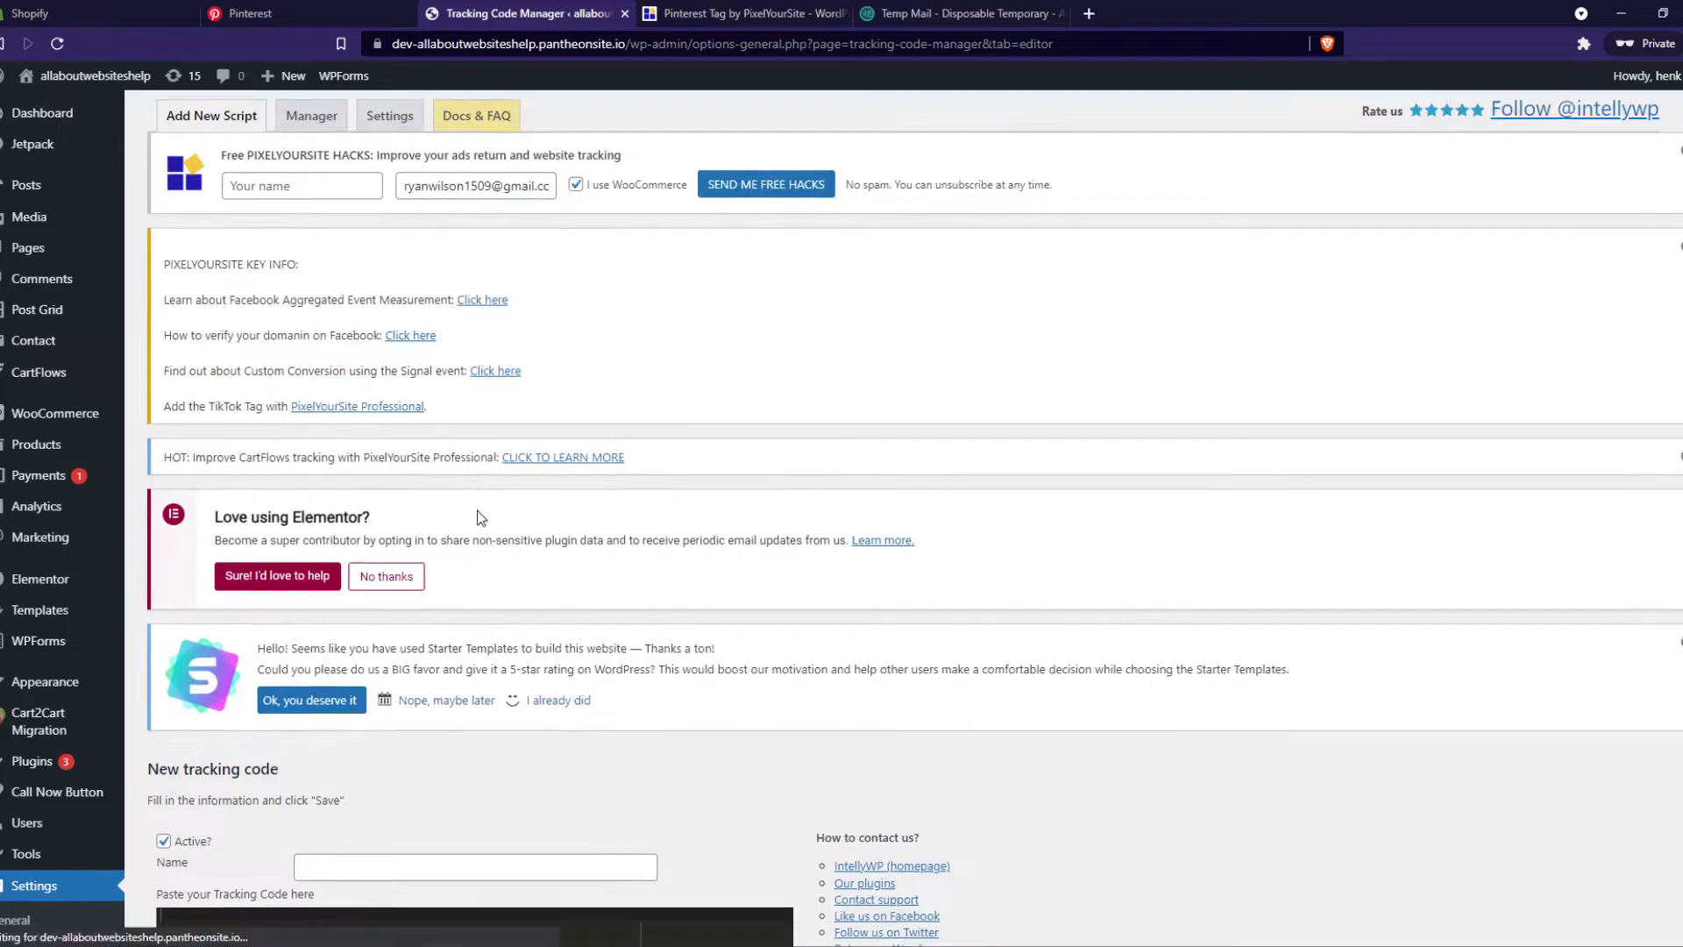
pyautogui.scroll(-2, 478, 510)
pyautogui.click(339, 510)
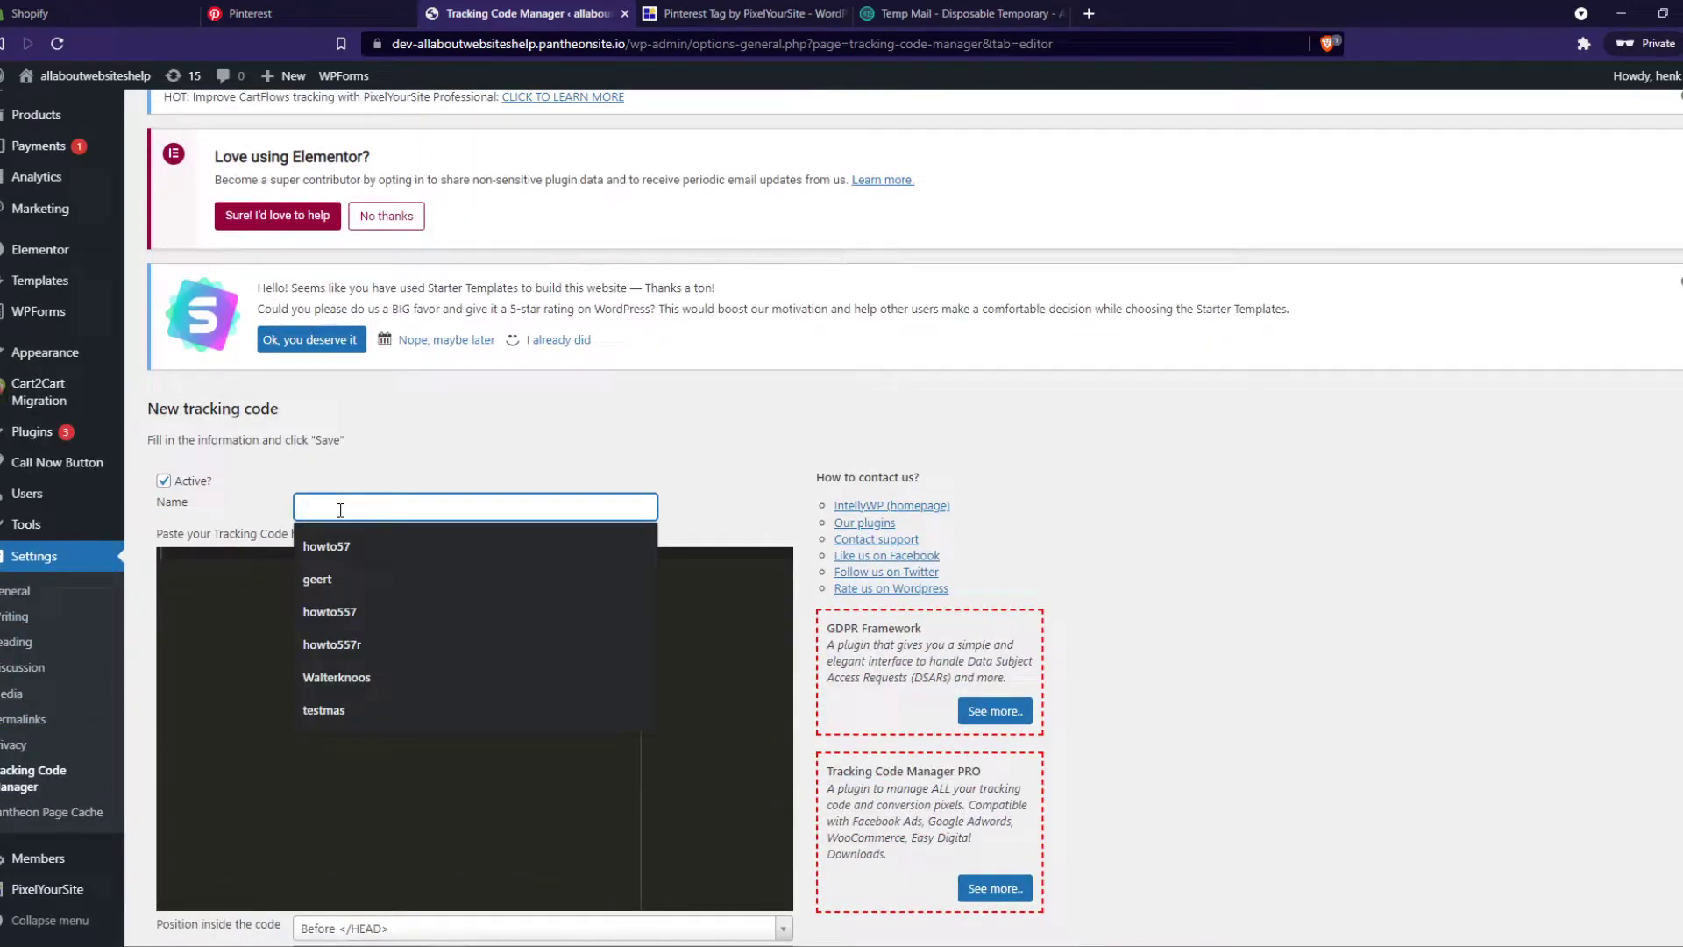
pyautogui.write('Pinterest')
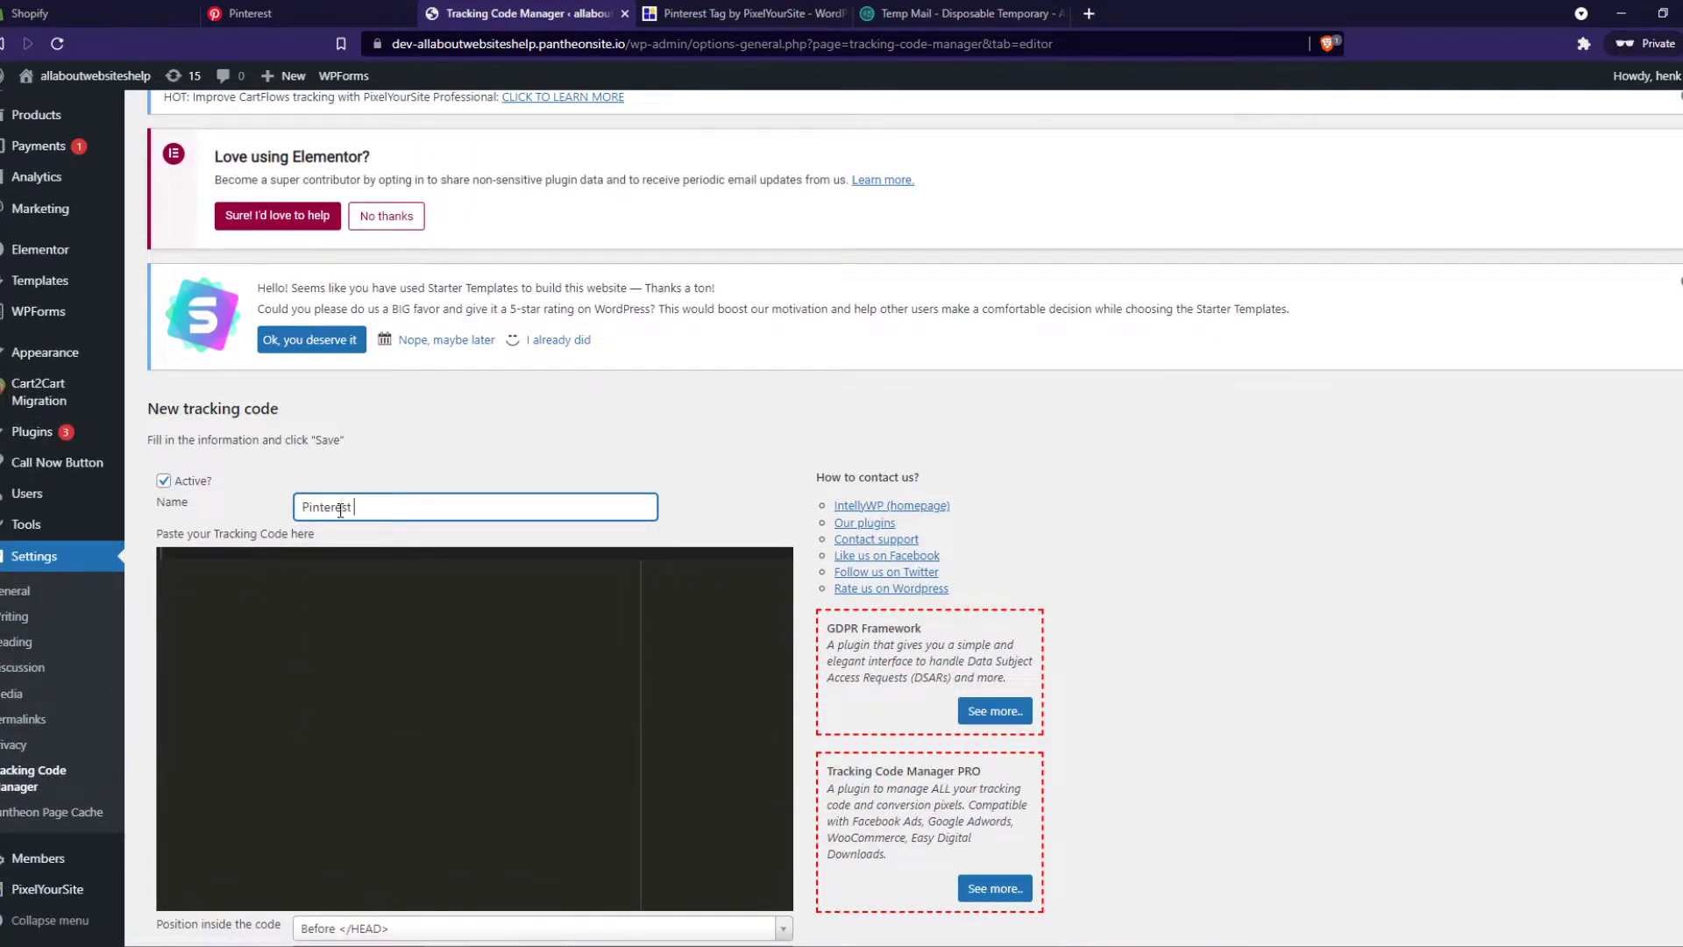
pyautogui.click(193, 558)
pyautogui.hotkey('ctrl', 'v')
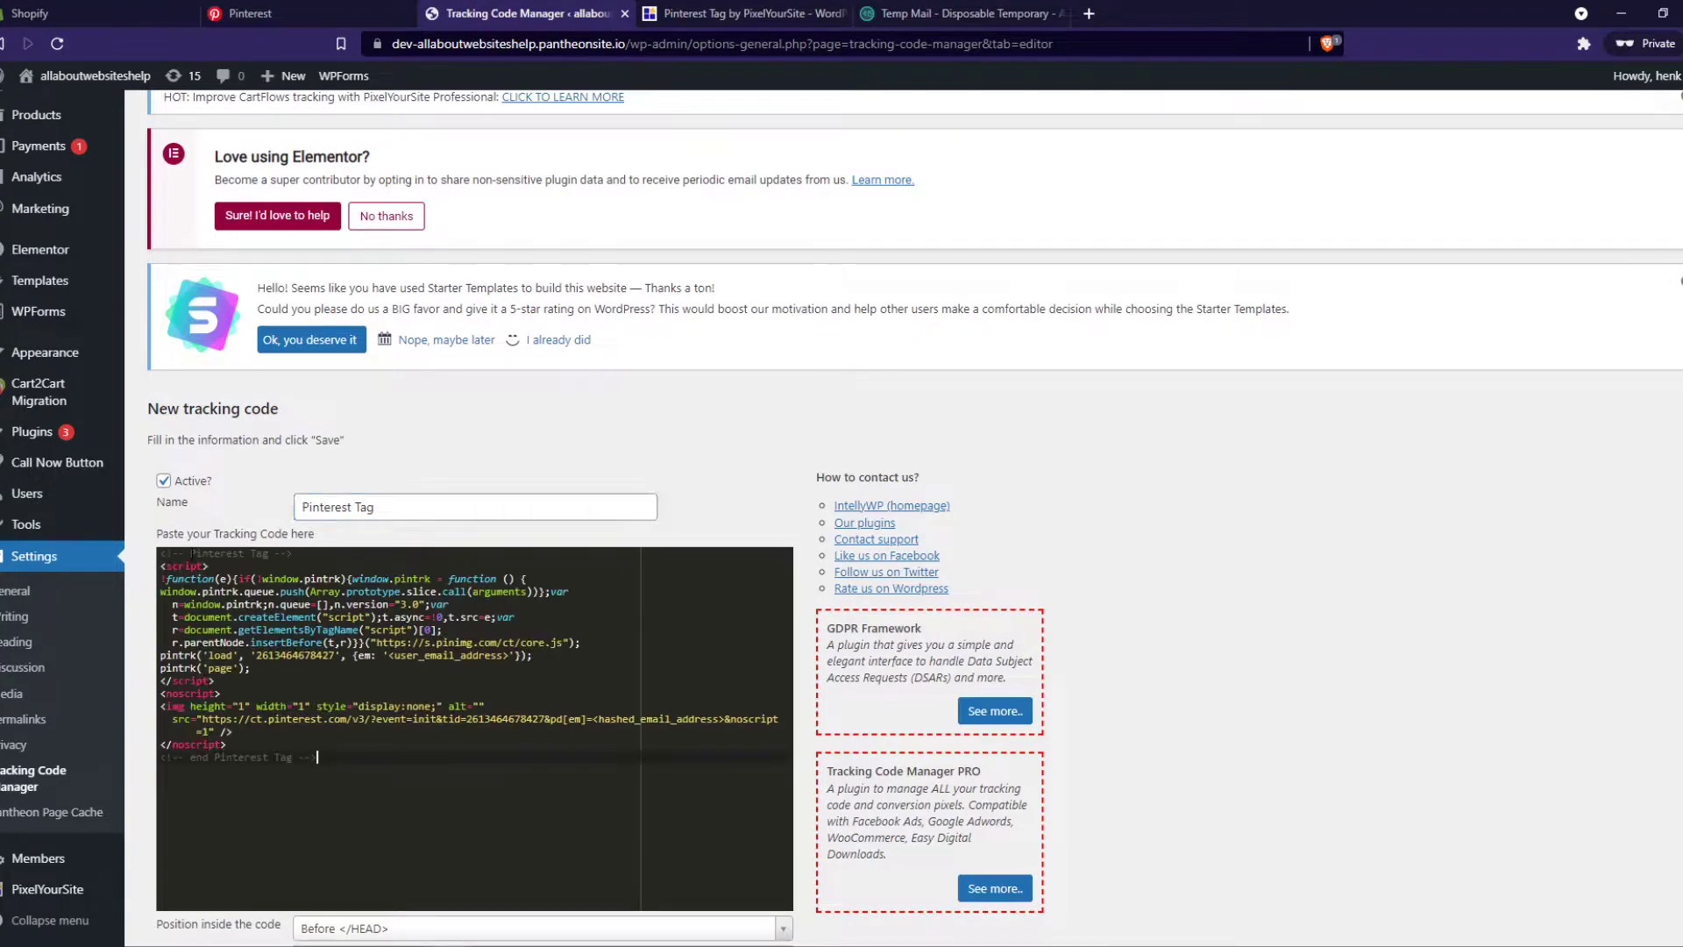
pyautogui.scroll(-1, 319, 695)
pyautogui.scroll(-2, 279, 708)
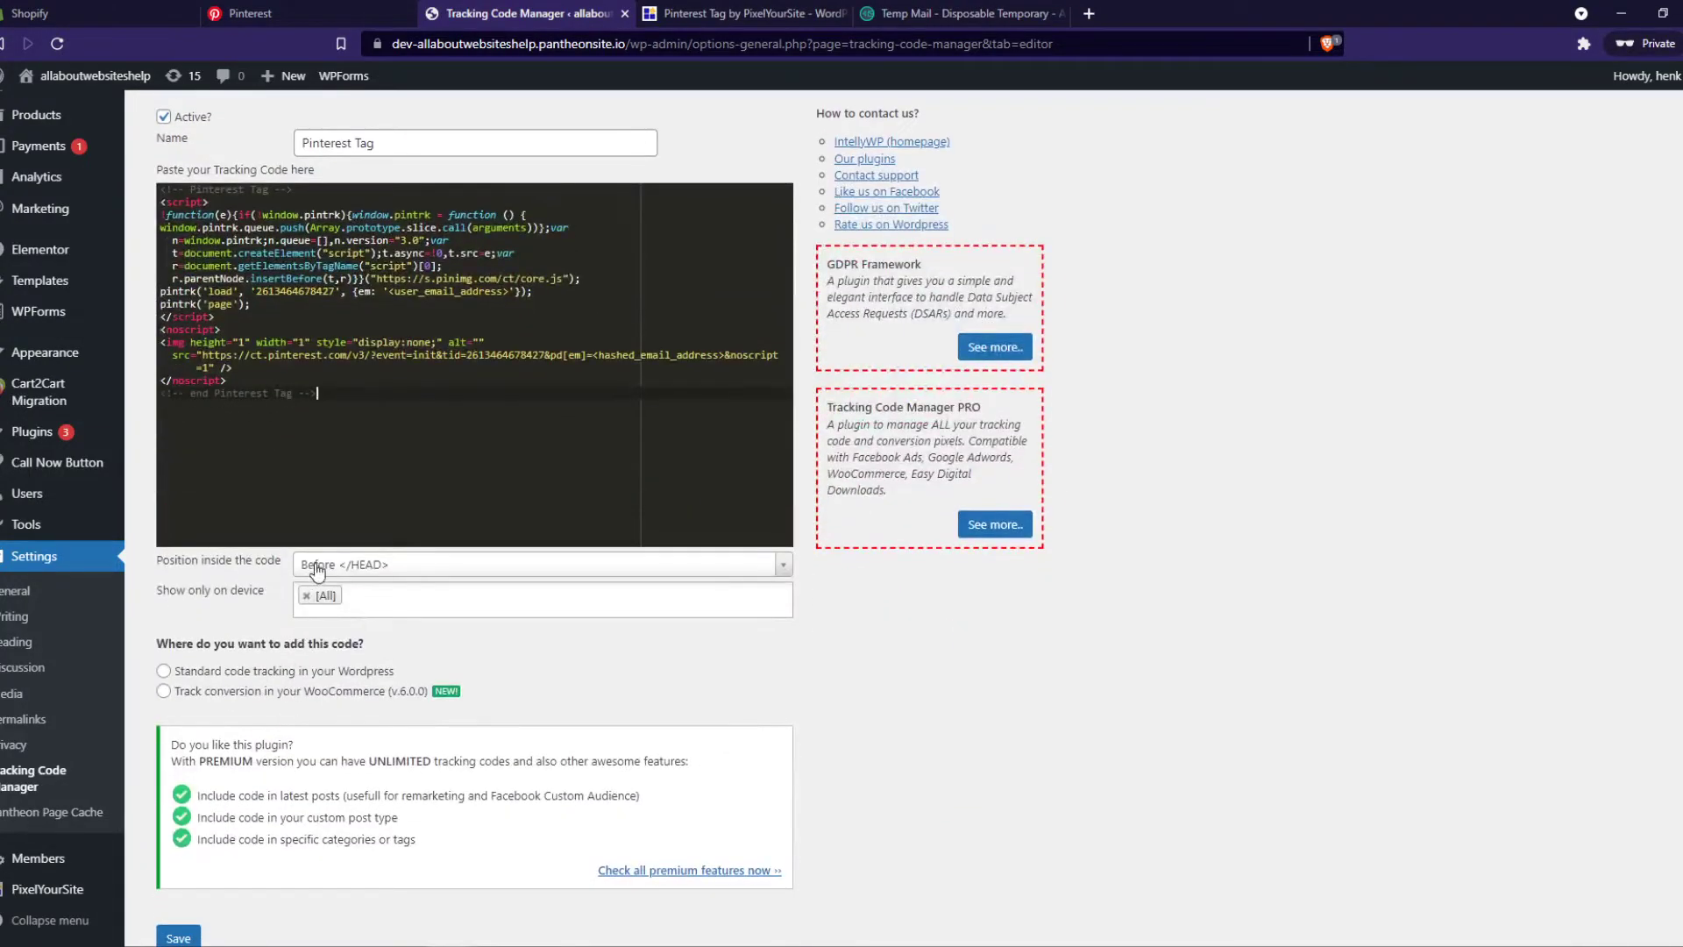
pyautogui.click(382, 566)
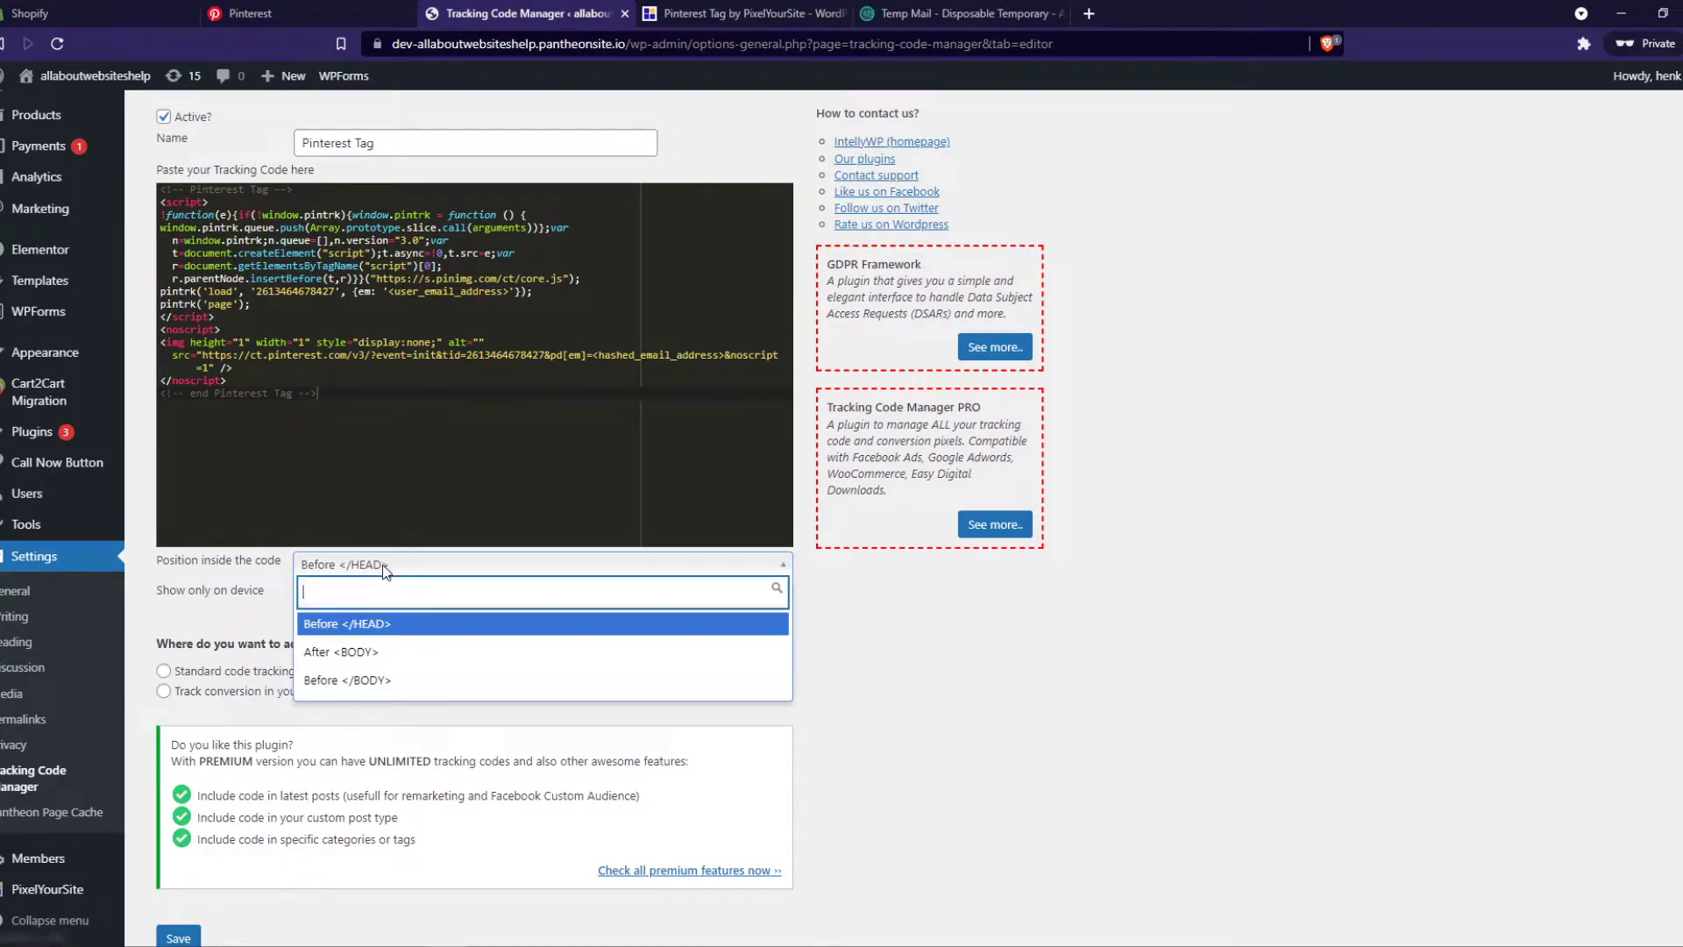
# Keep the code position at Before </HEAD>, then take Pinterest's wizard back to the base code step
pyautogui.click(354, 633)
pyautogui.hotkey('ctrl', 'shift', 'Tab')
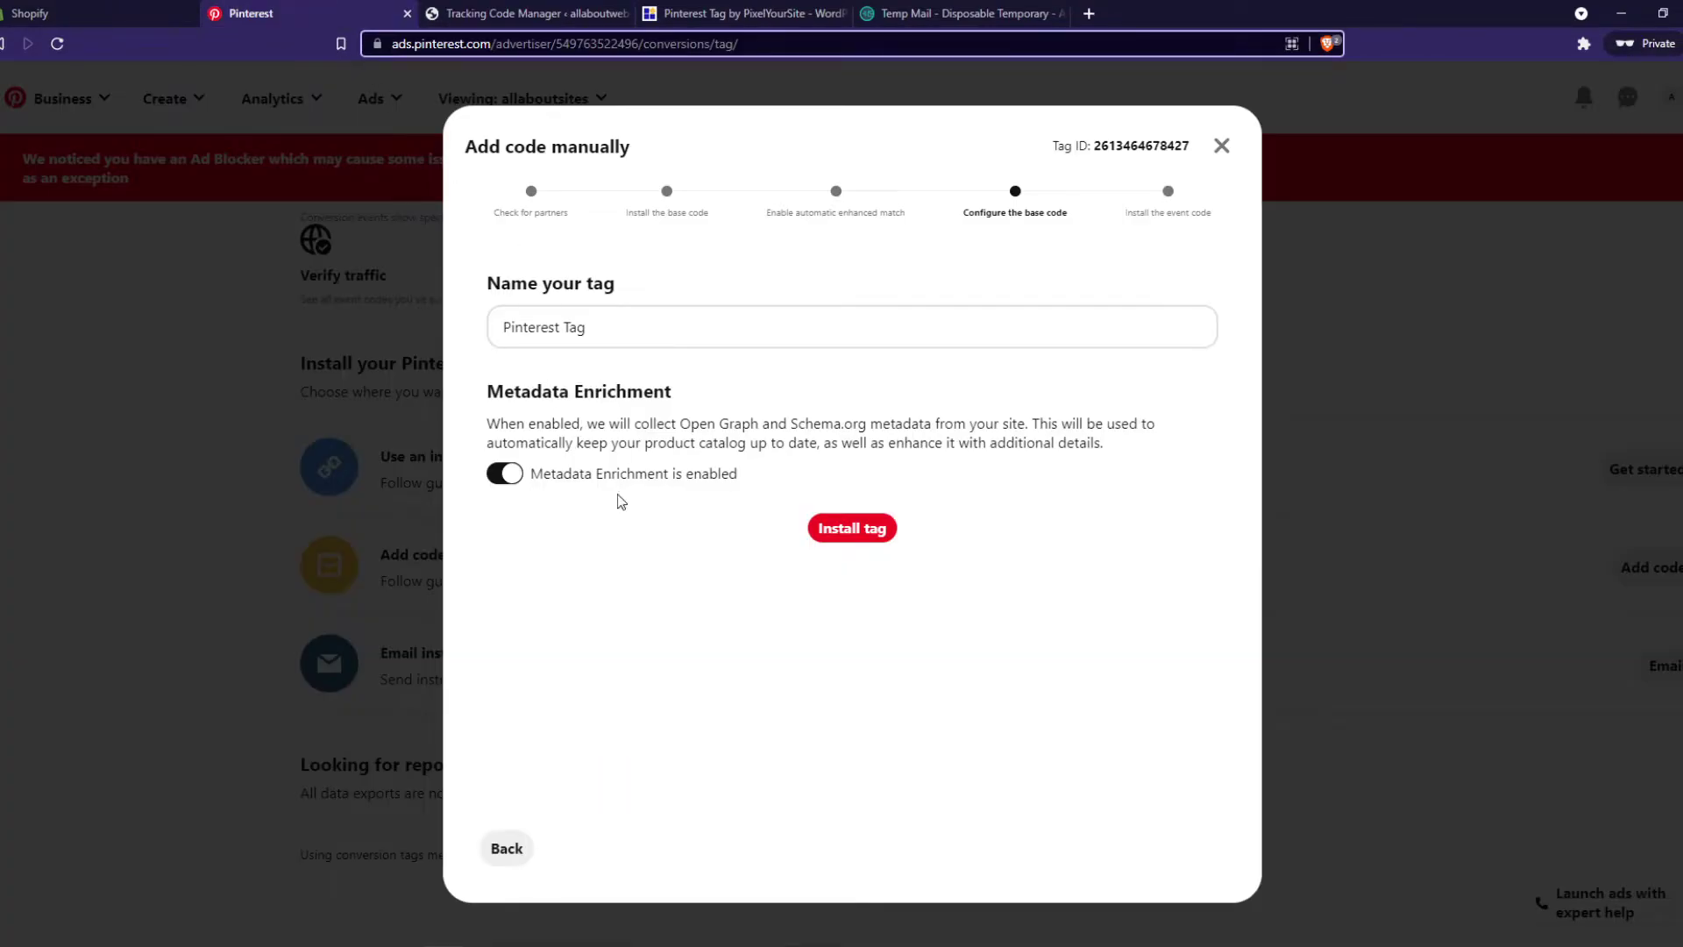
pyautogui.click(520, 848)
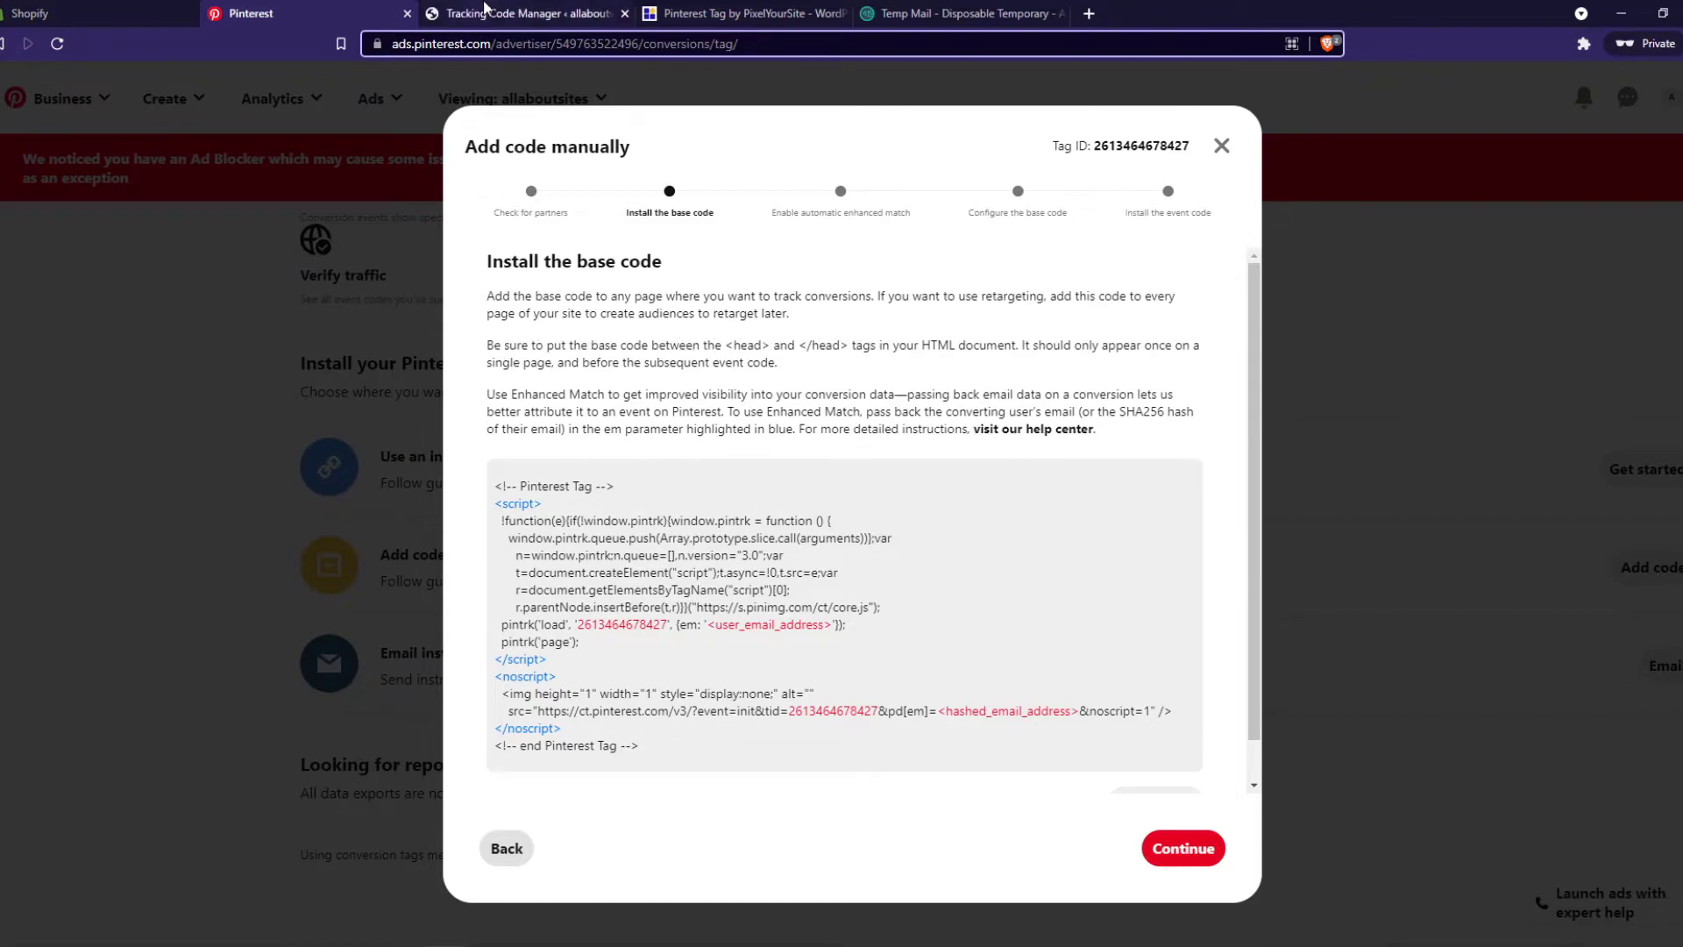
# Confirm the Before </HEAD> position and save the Pinterest Tag tracking code in WordPress
pyautogui.click(493, 12)
pyautogui.click(384, 579)
pyautogui.scroll(-2, 434, 565)
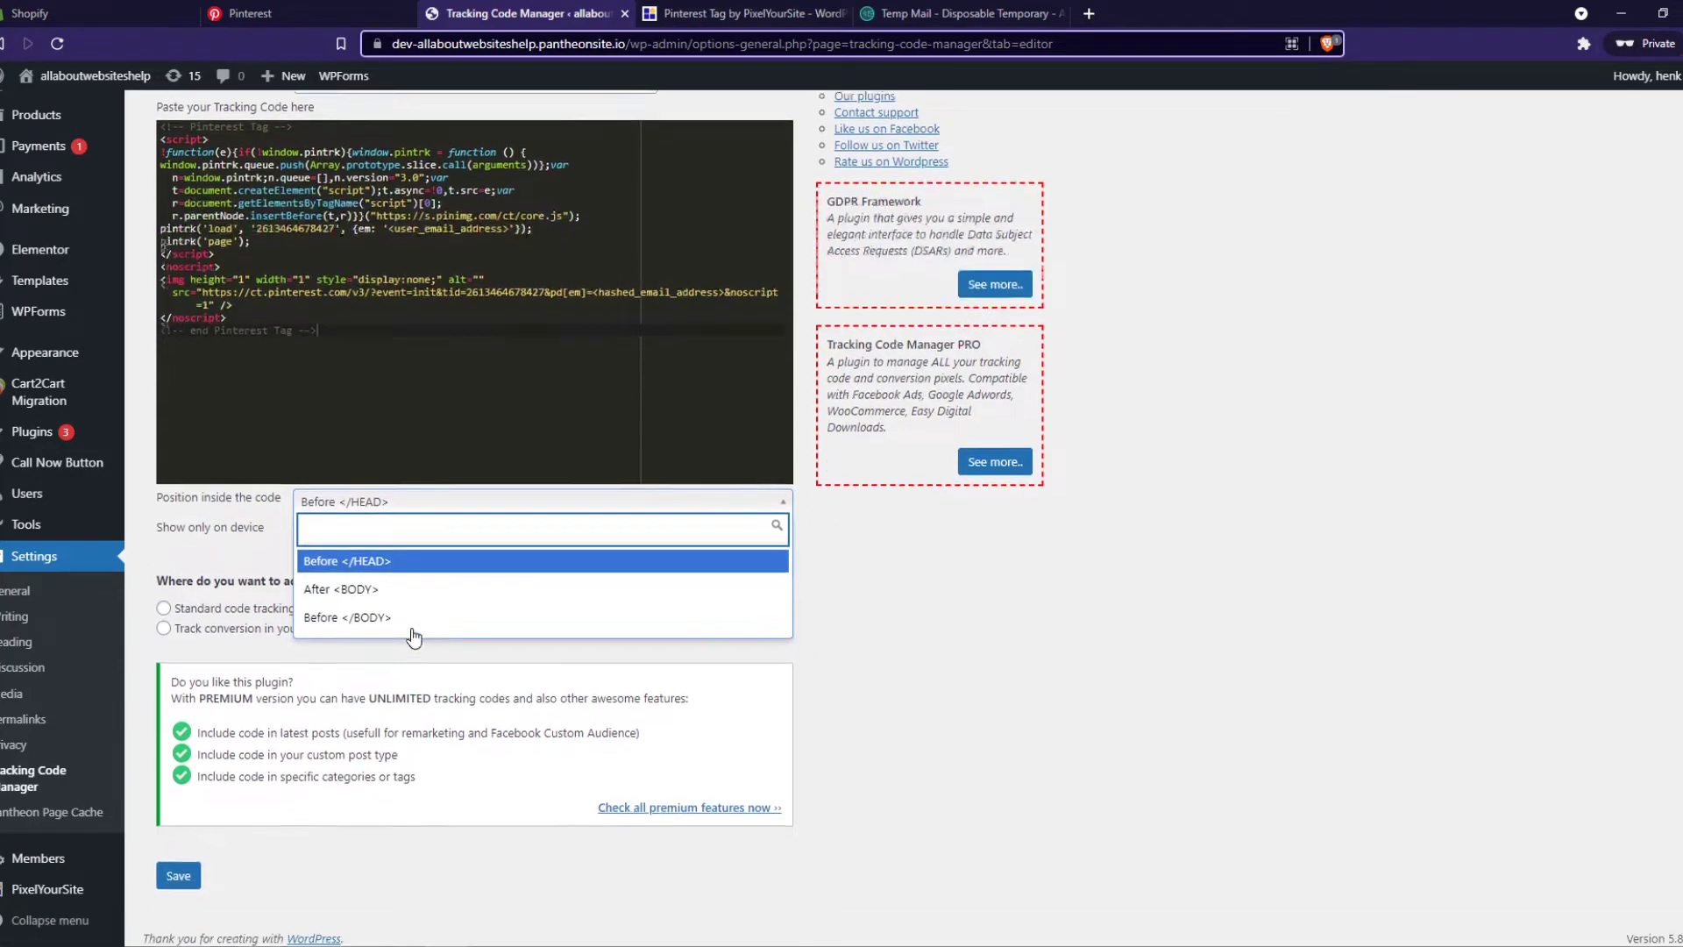
pyautogui.click(998, 543)
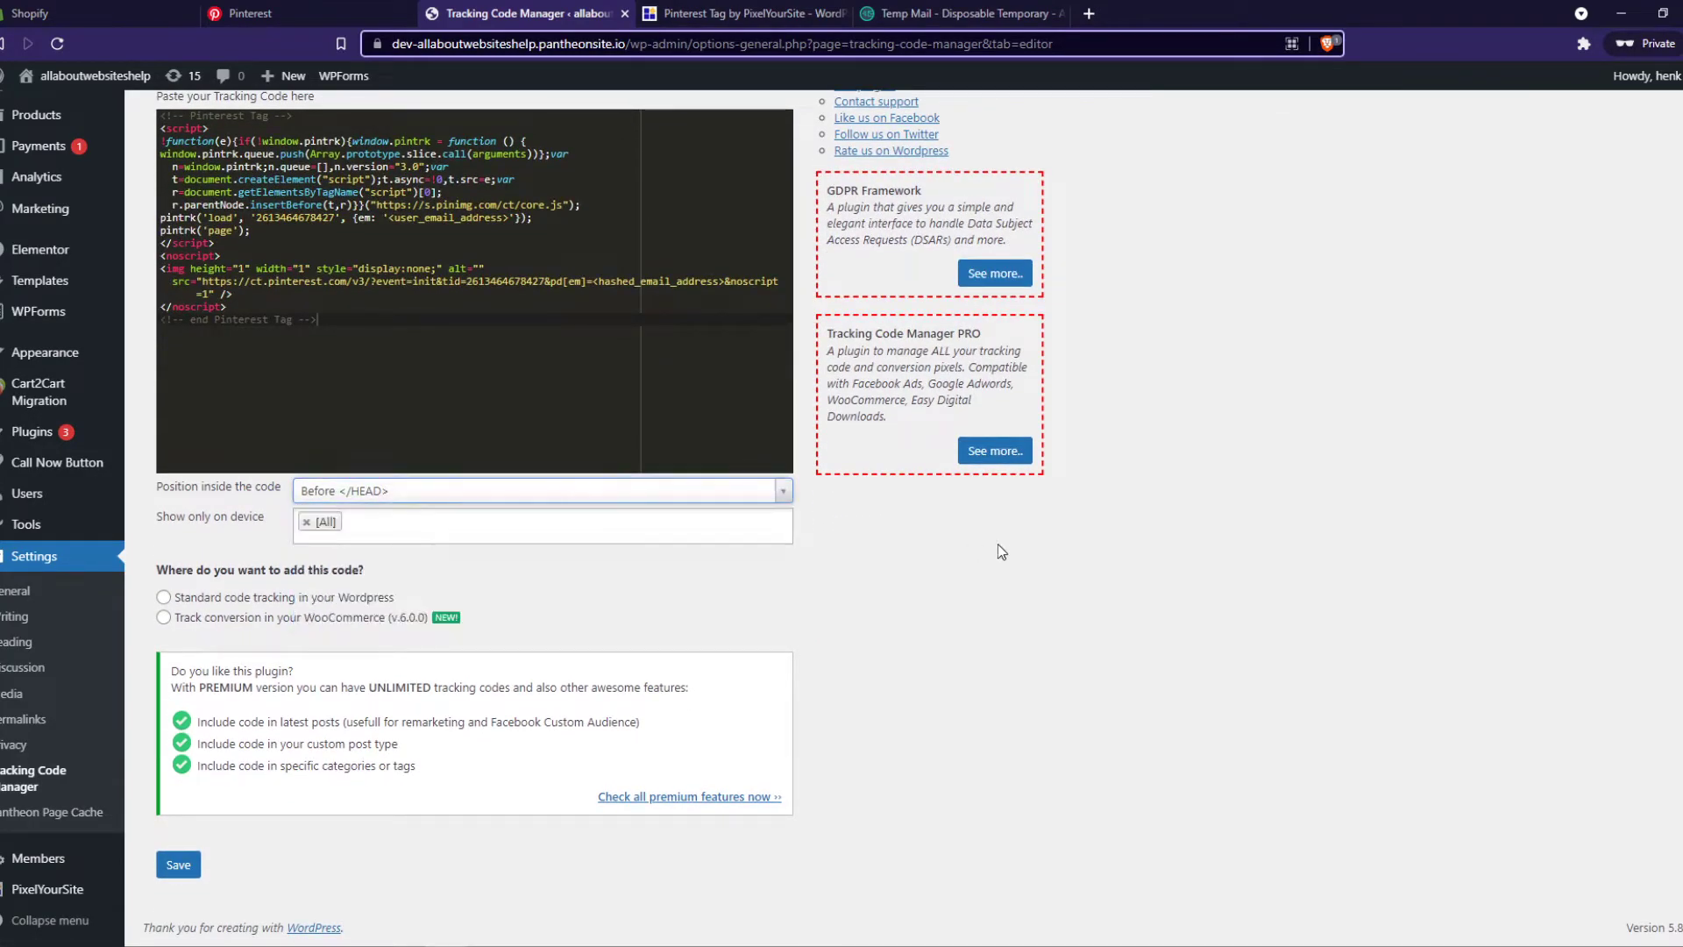
pyautogui.click(178, 865)
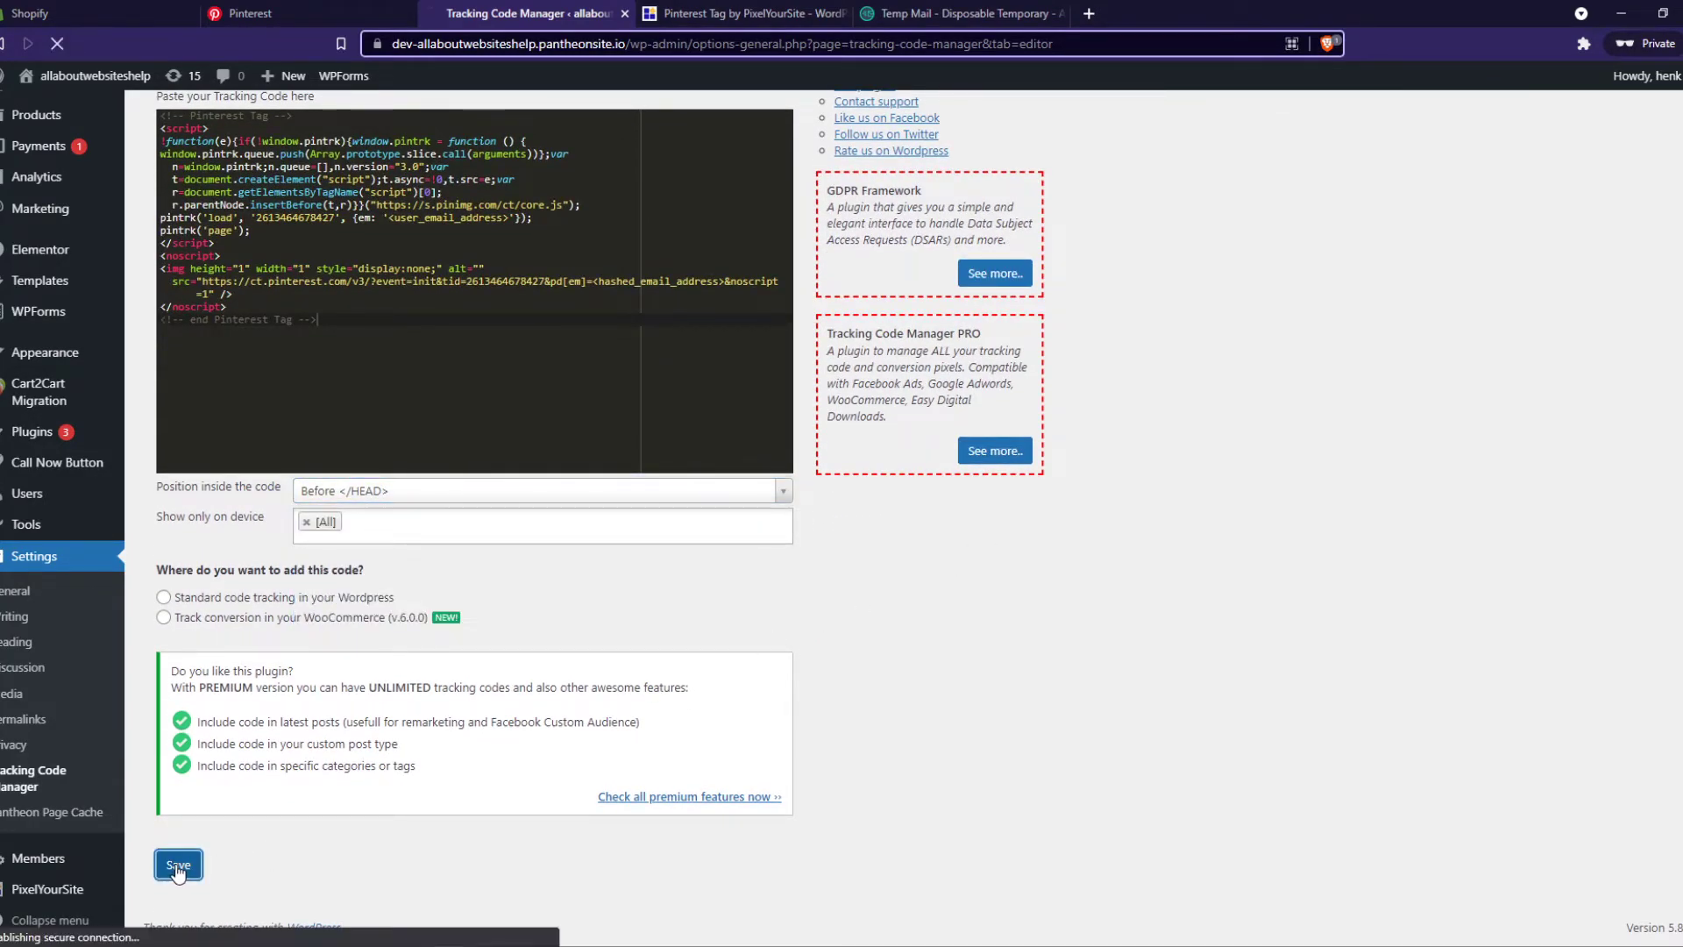
pyautogui.scroll(-1, 390, 645)
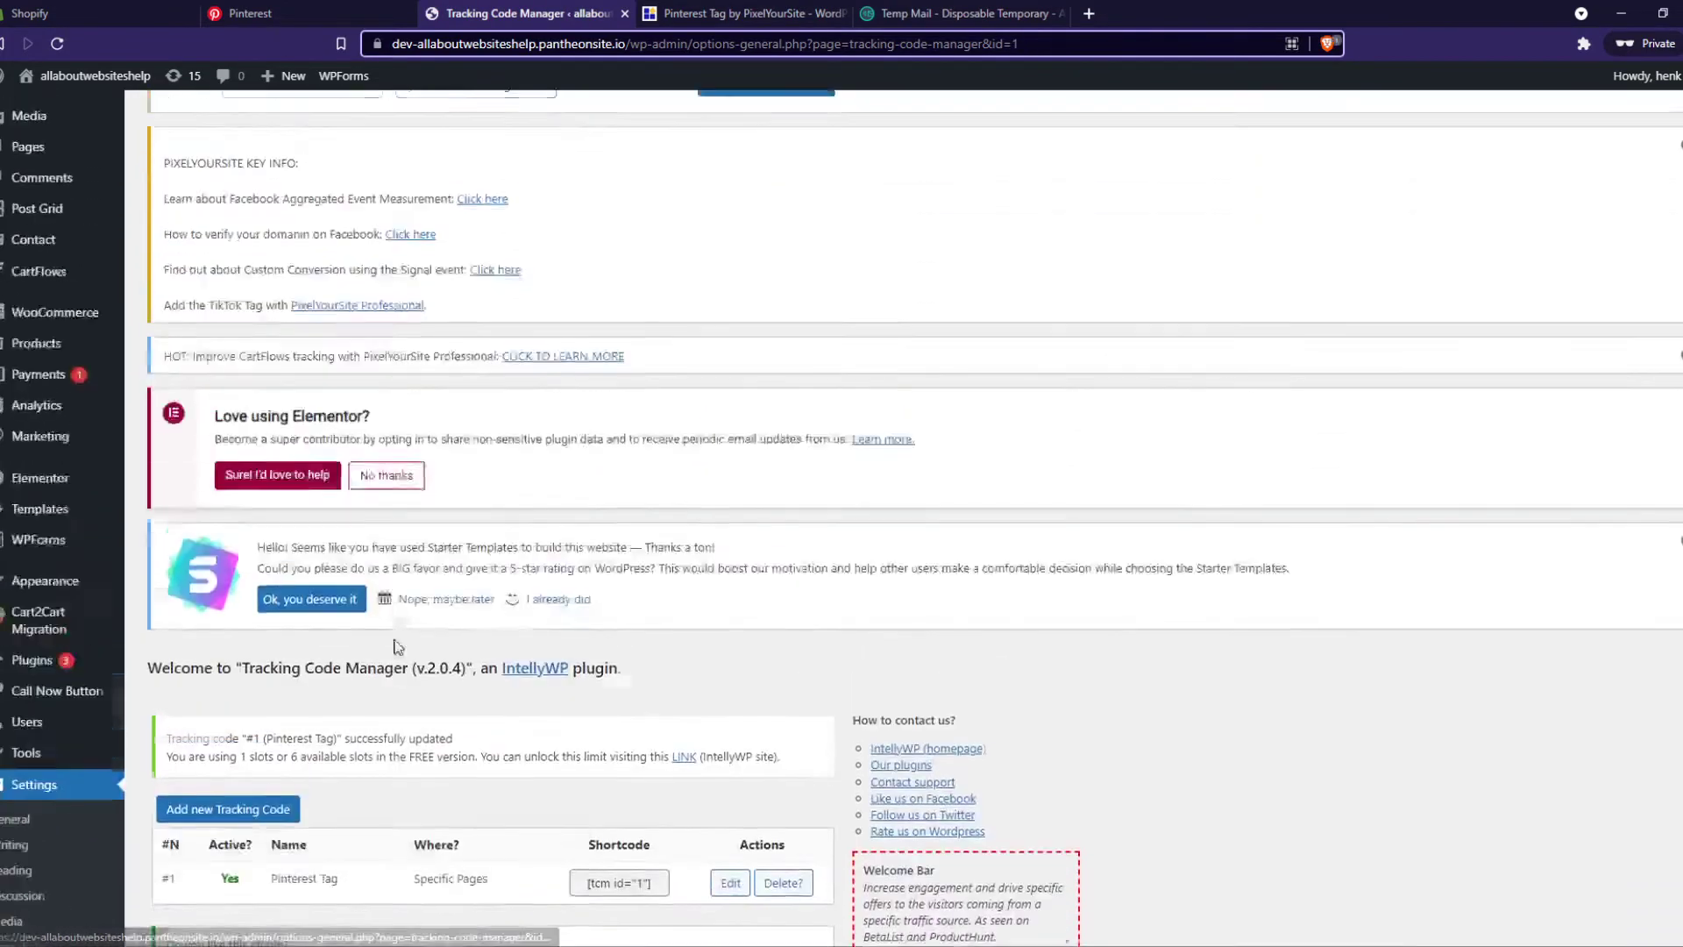
pyautogui.scroll(-3, 389, 644)
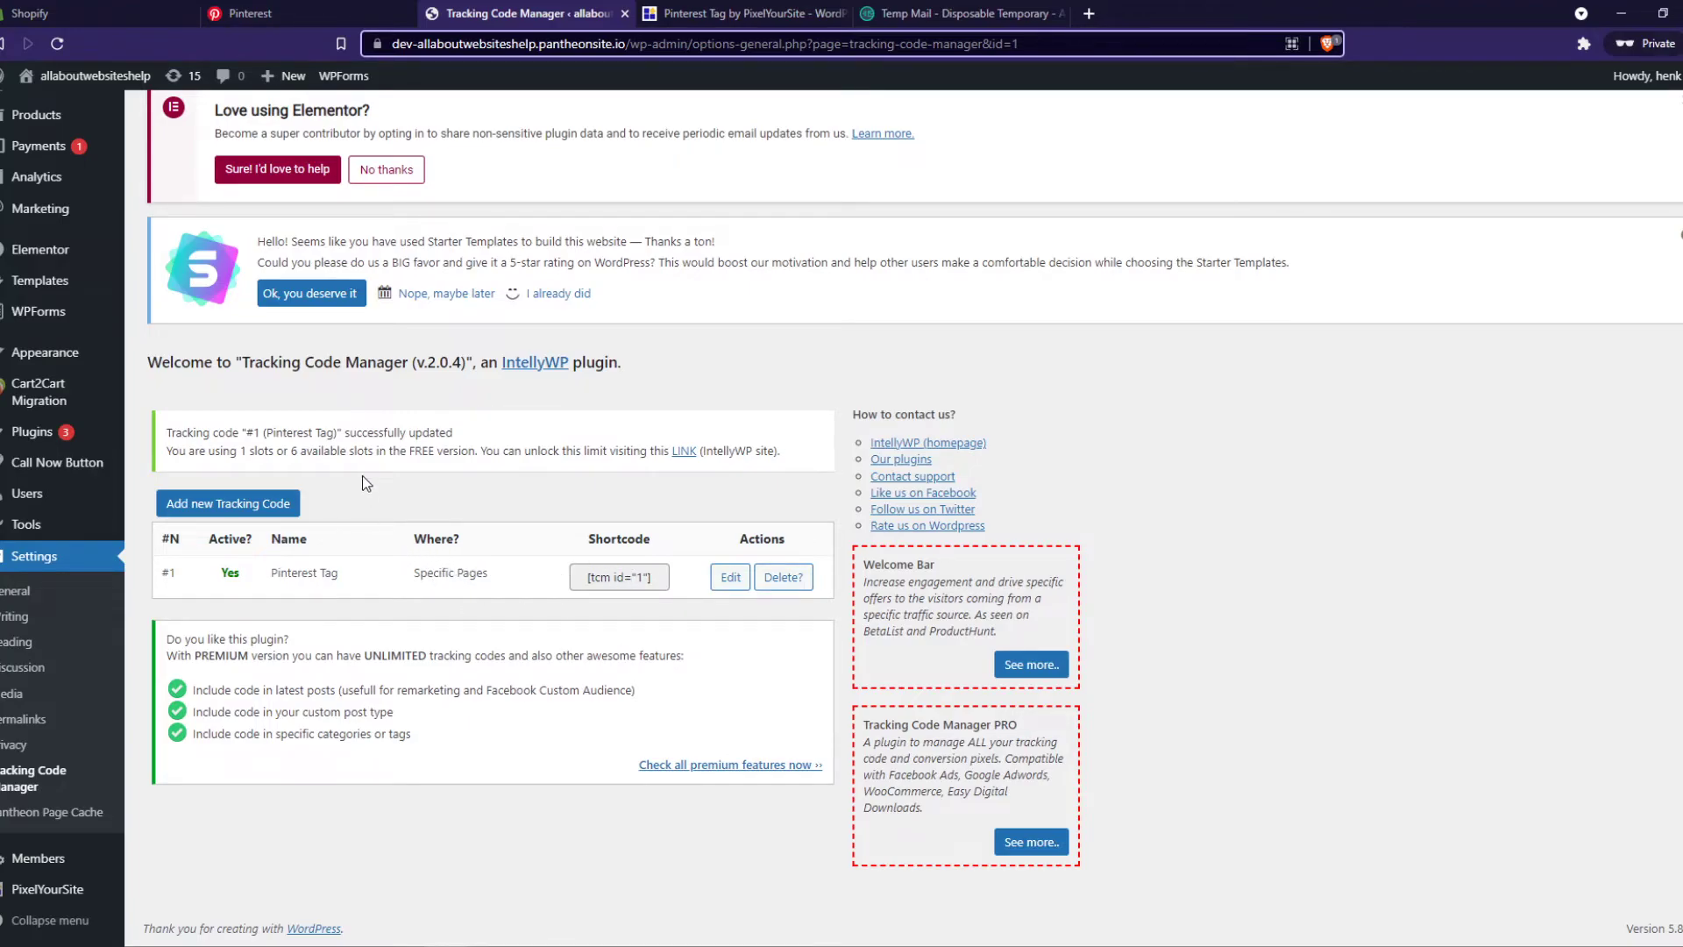
# Advance past the base code and enhanced match, name the tag 'Pinterest Tag Wordpress', install it, and finish
pyautogui.click(290, 11)
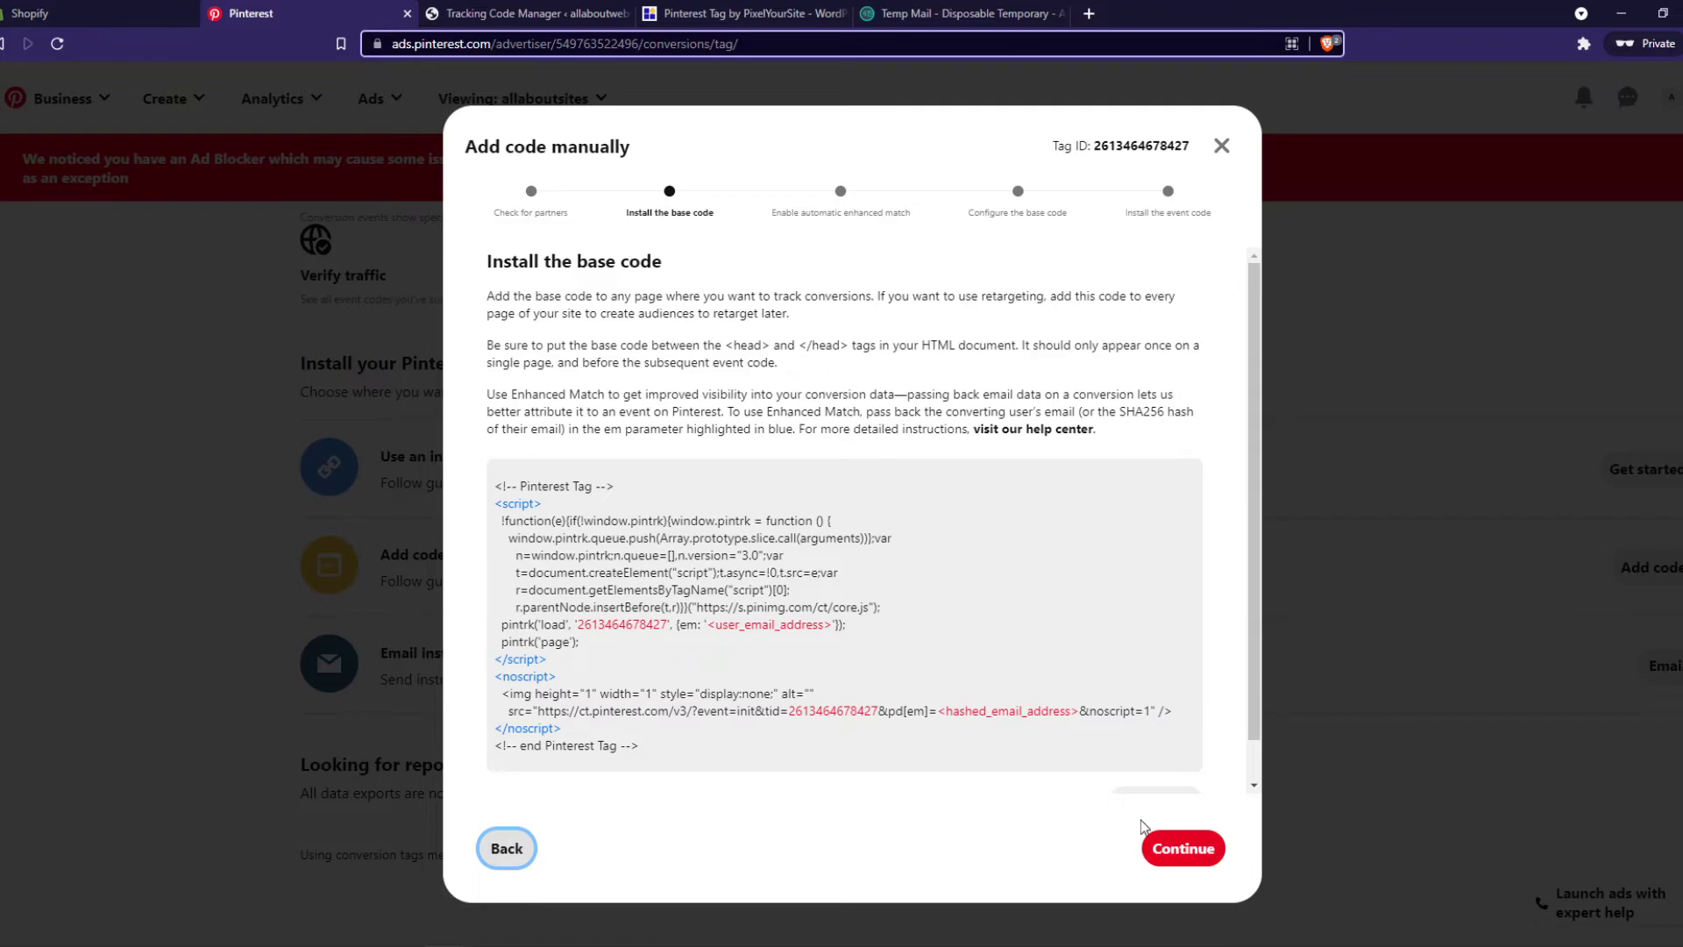
pyautogui.click(1170, 852)
pyautogui.click(1182, 849)
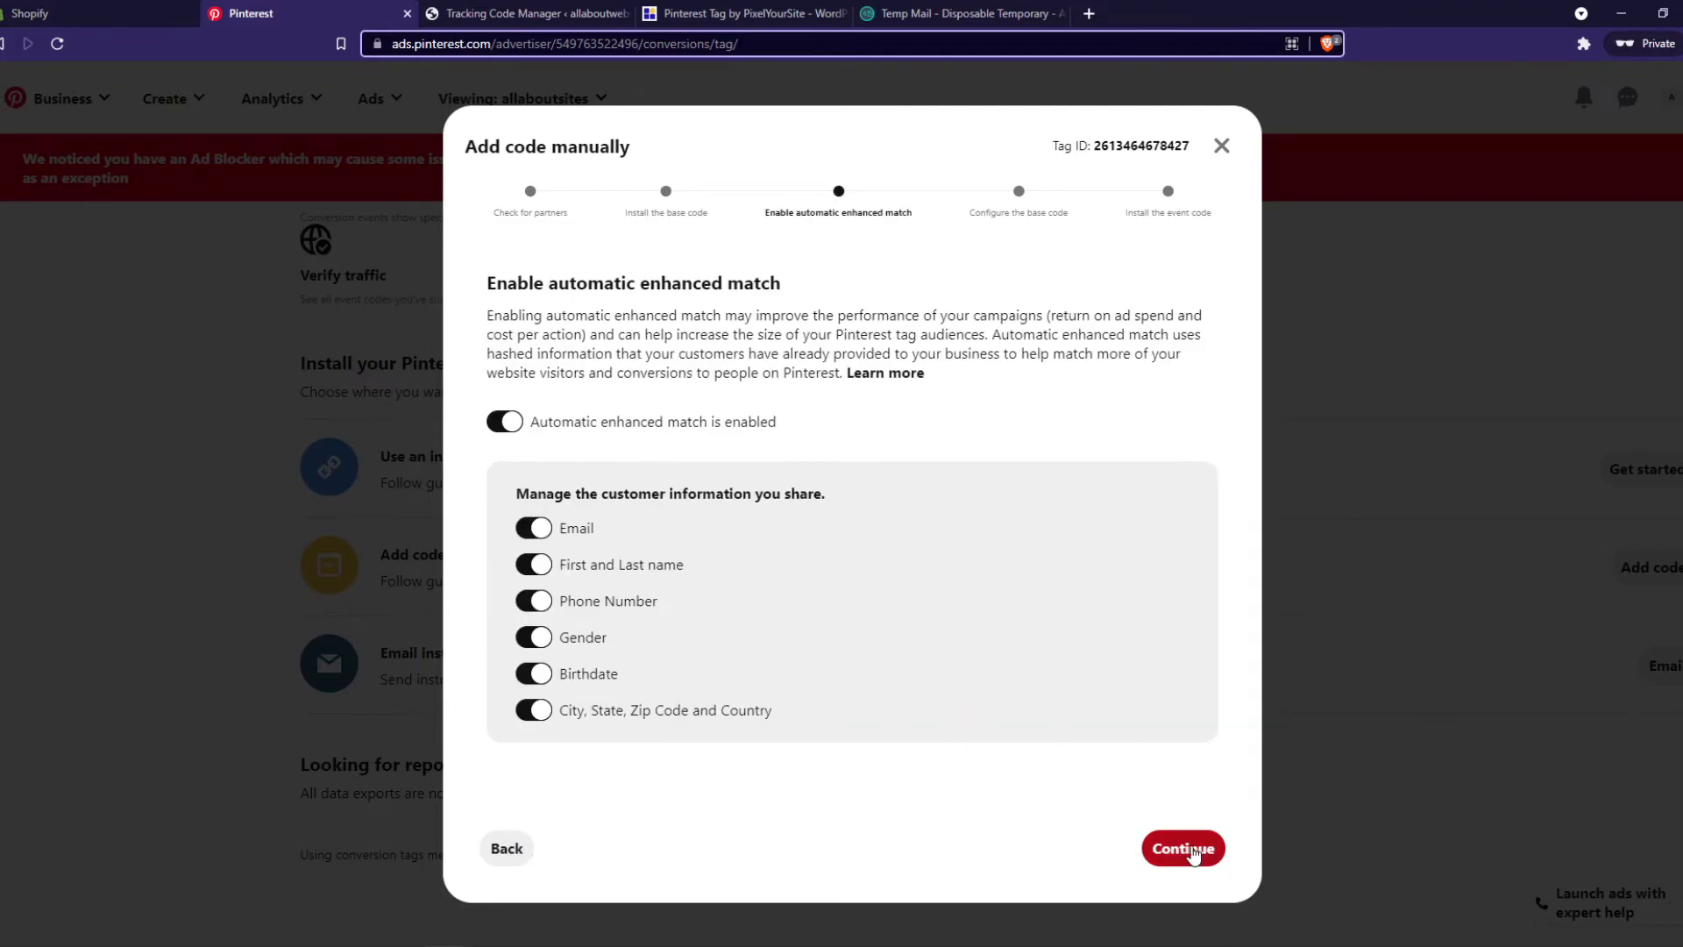
pyautogui.click(602, 319)
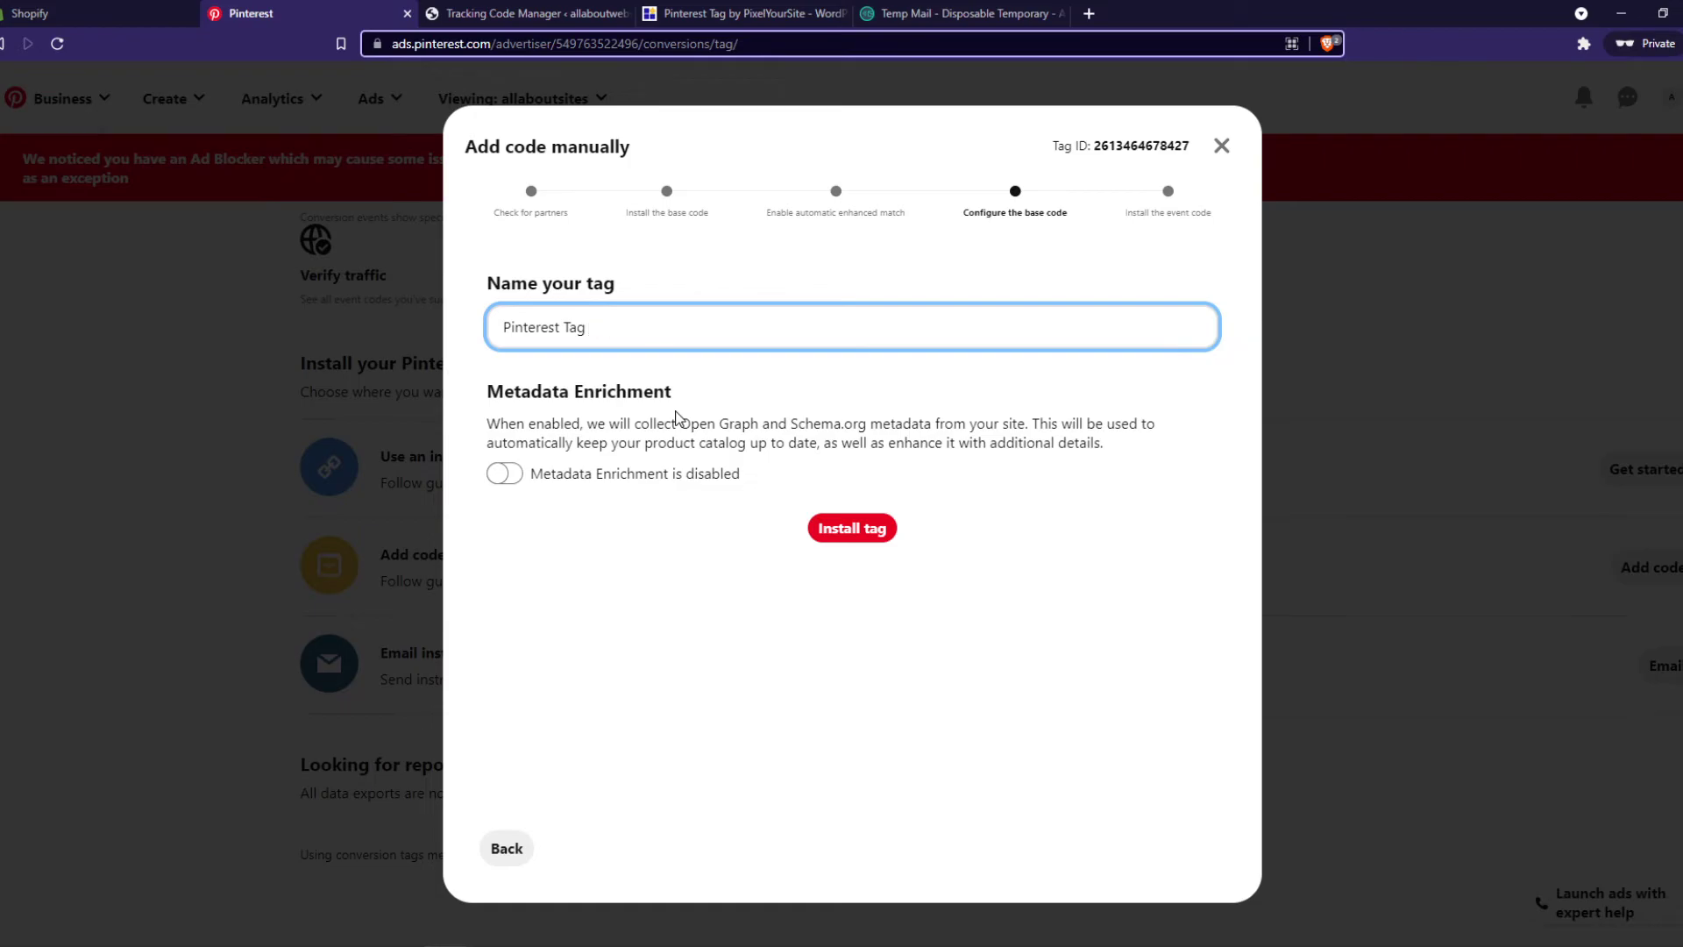
pyautogui.write('Wordpress')
pyautogui.click(853, 528)
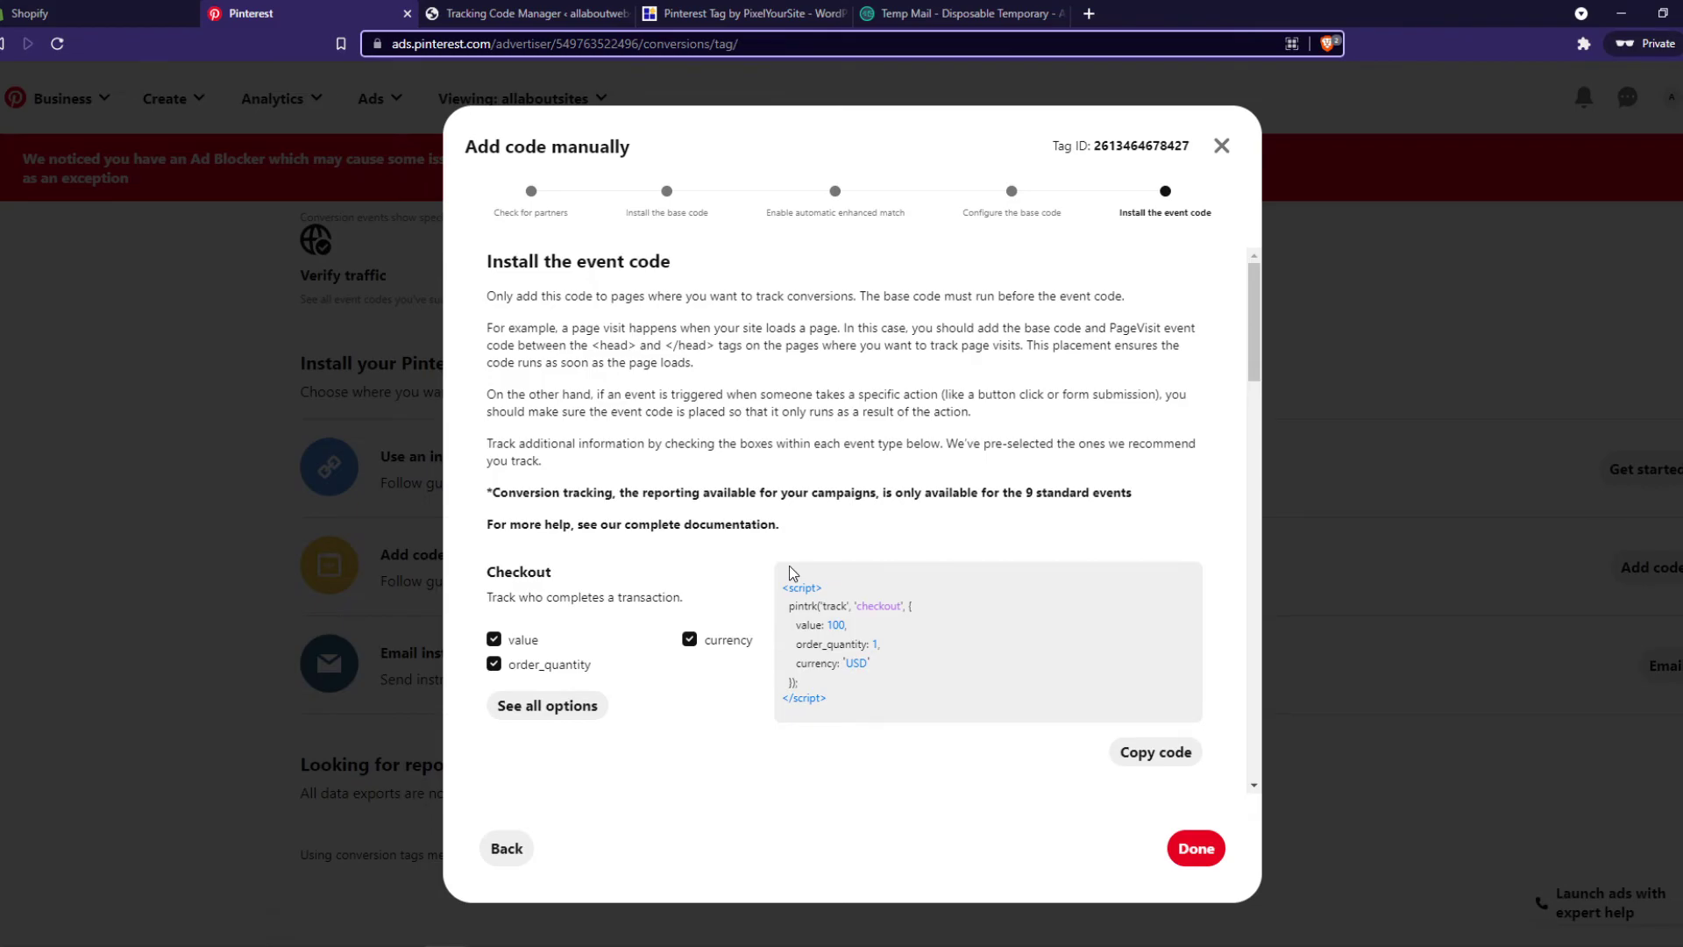
pyautogui.click(1194, 848)
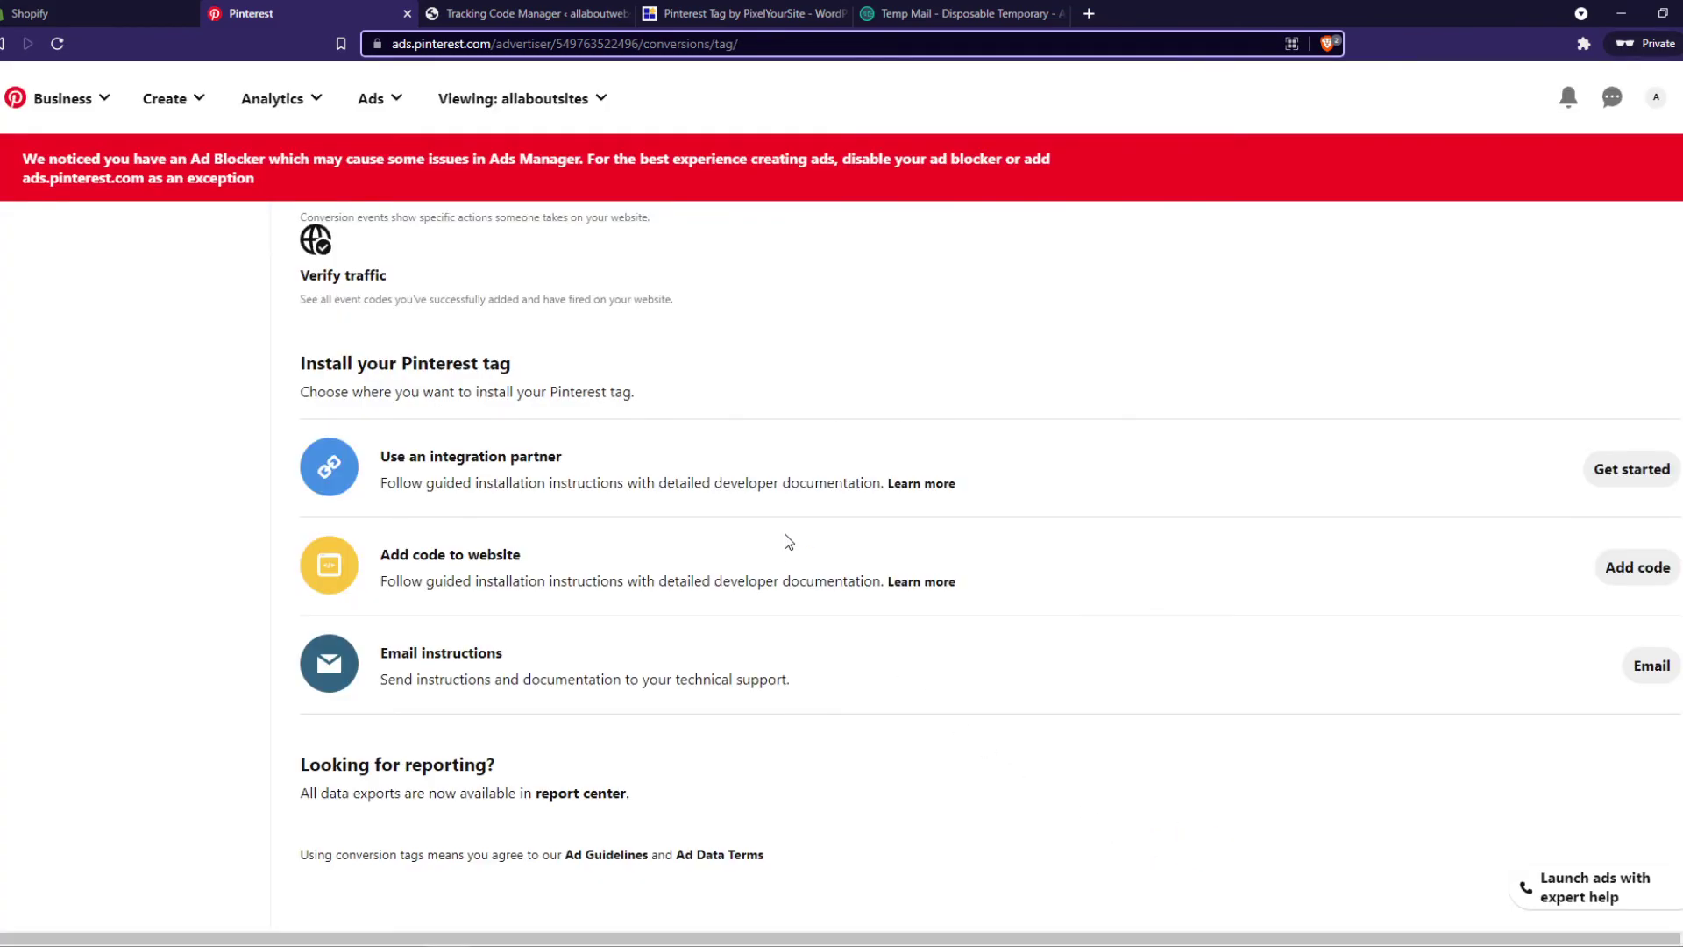
pyautogui.scroll(-1, 697, 419)
pyautogui.scroll(2, 697, 419)
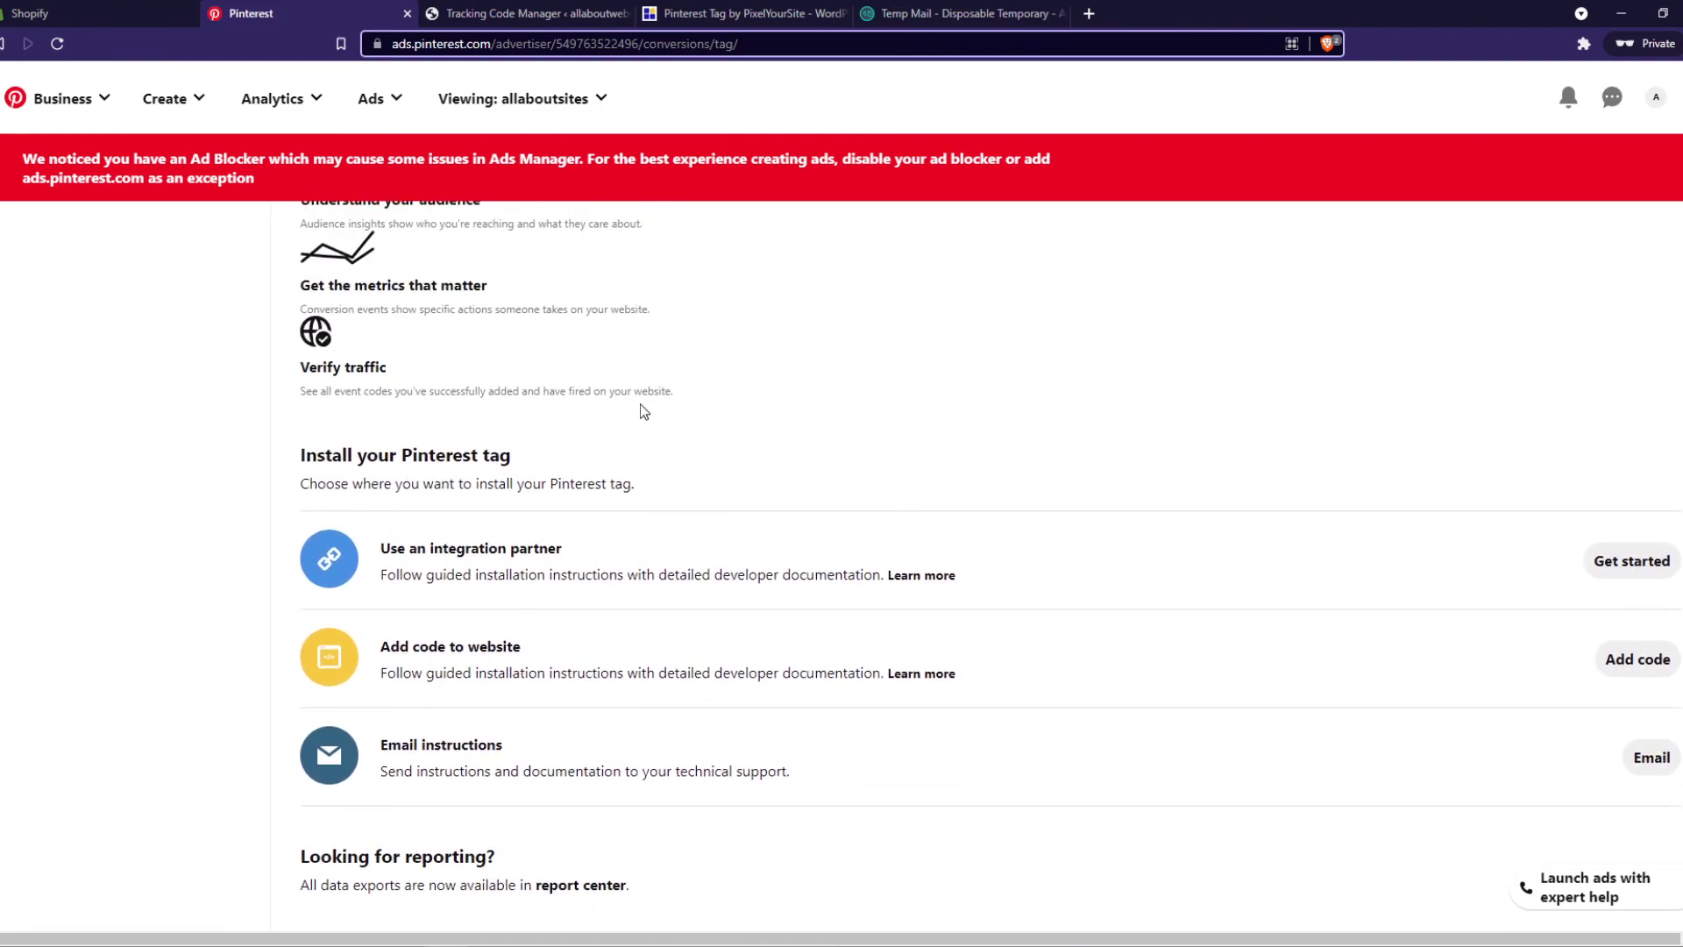